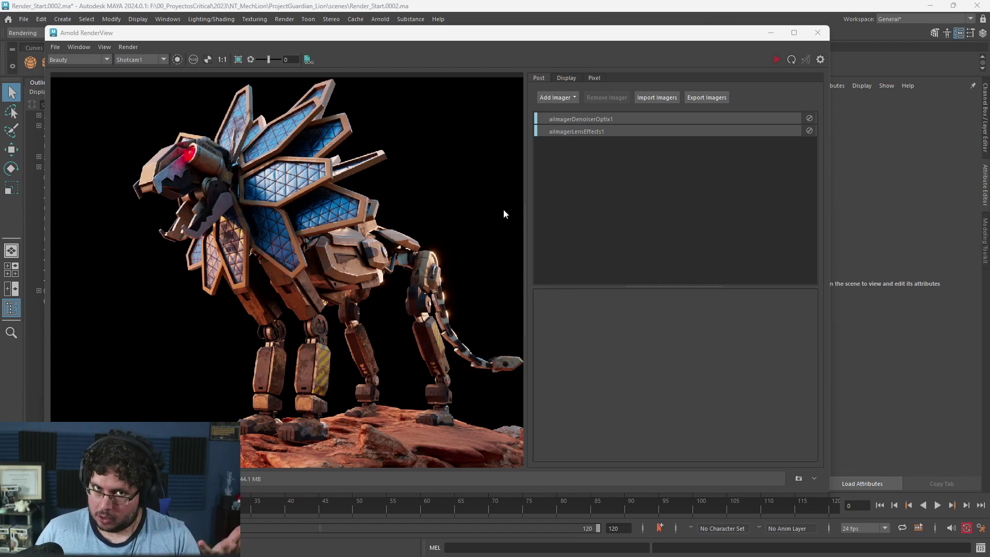
Widen the render view's image area and frame the full lion render in it.
{"action": "scroll", "coordinate": [438, 235], "scroll_direction": "down", "scroll_amount": 2}
{"action": "scroll", "coordinate": [464, 232], "scroll_direction": "up", "scroll_amount": 1}
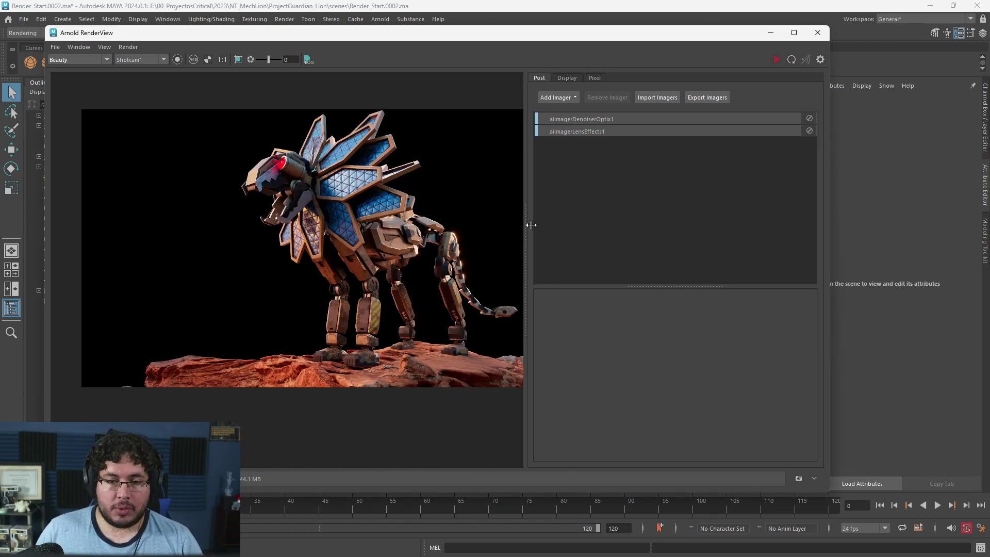
{"action": "left_click_drag", "start_coordinate": [526, 221], "coordinate": [713, 219]}
{"action": "scroll", "coordinate": [468, 245], "scroll_direction": "up", "scroll_amount": 2}
{"action": "scroll", "coordinate": [509, 232], "scroll_direction": "down", "scroll_amount": 1}
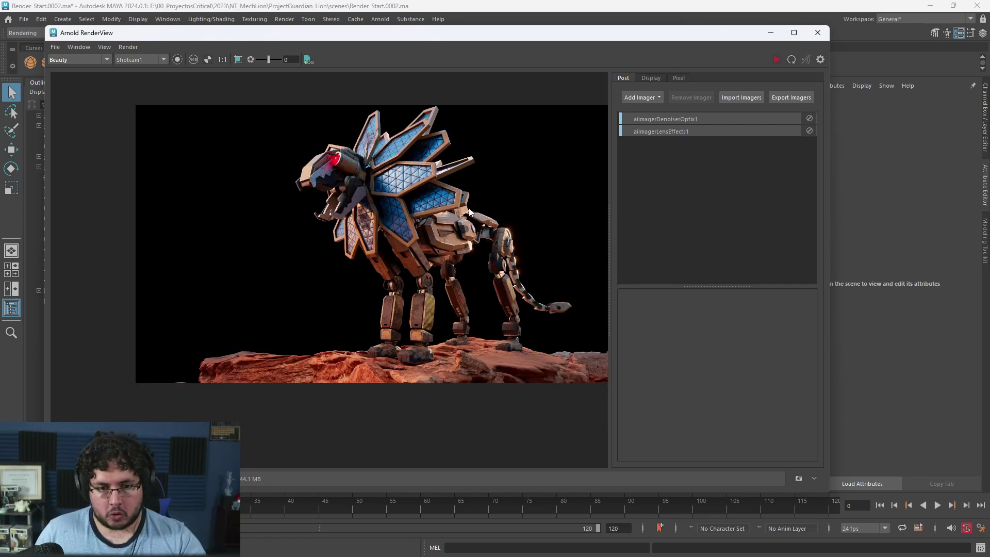
{"action": "scroll", "coordinate": [432, 227], "scroll_direction": "up", "scroll_amount": 3}
{"action": "scroll", "coordinate": [440, 230], "scroll_direction": "down", "scroll_amount": 1}
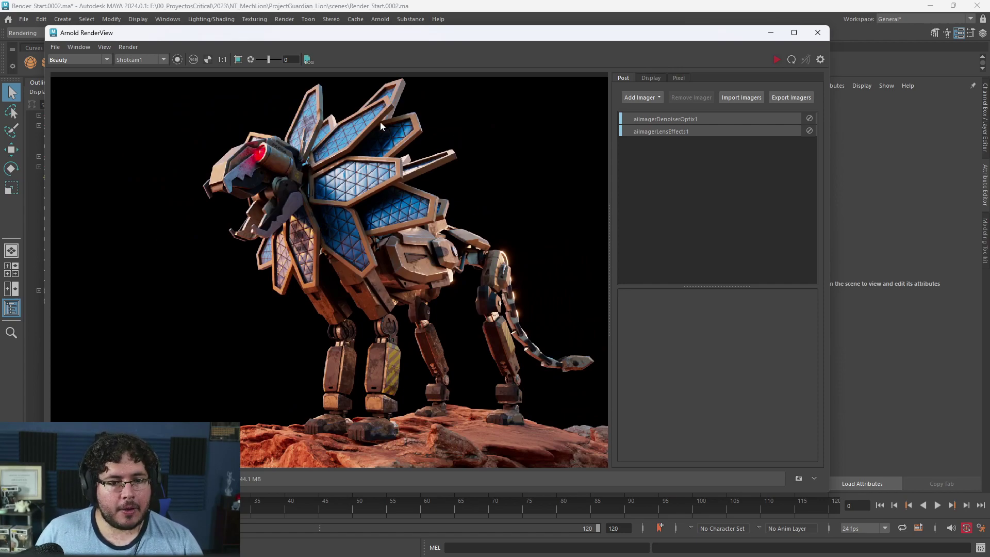
{"action": "scroll", "coordinate": [422, 236], "scroll_direction": "down", "scroll_amount": 2}
{"action": "scroll", "coordinate": [424, 221], "scroll_direction": "up", "scroll_amount": 2}
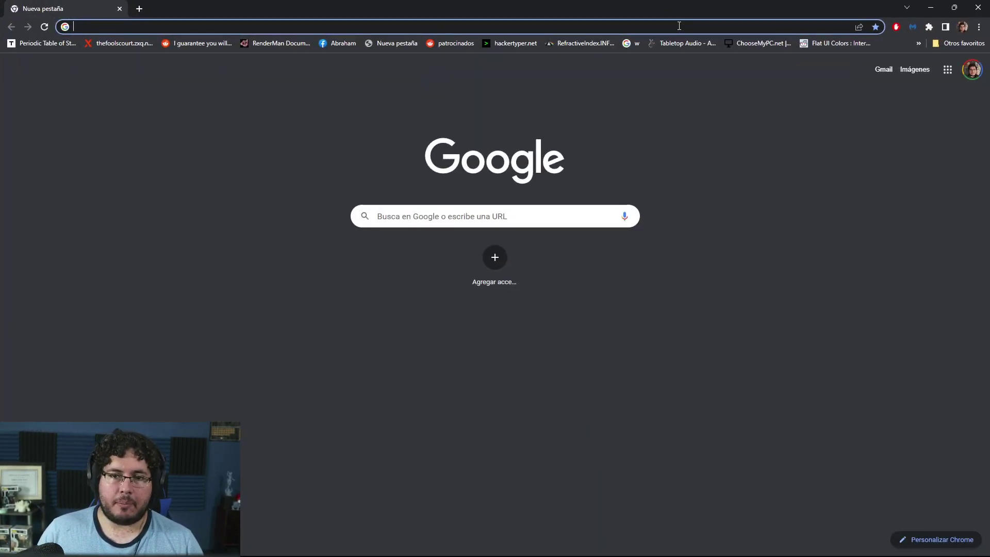
Search Google Images in the browser for "aovs 3d" and preview the Compositing Mentor and Zao3D AOV examples.
{"action": "left_click", "coordinate": [679, 26]}
{"action": "type", "text": "aov"}
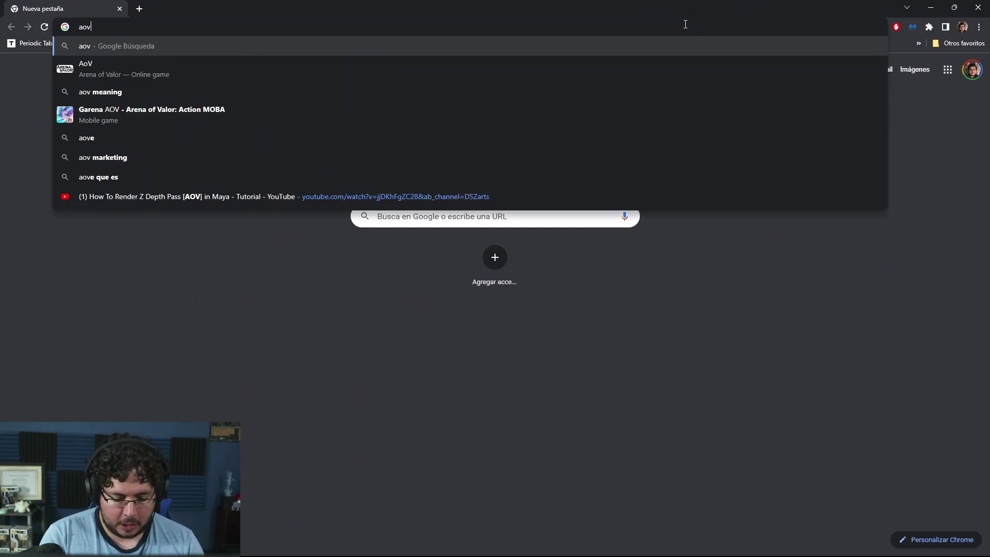
{"action": "type", "text": "s 3d"}
{"action": "key", "text": "Return"}
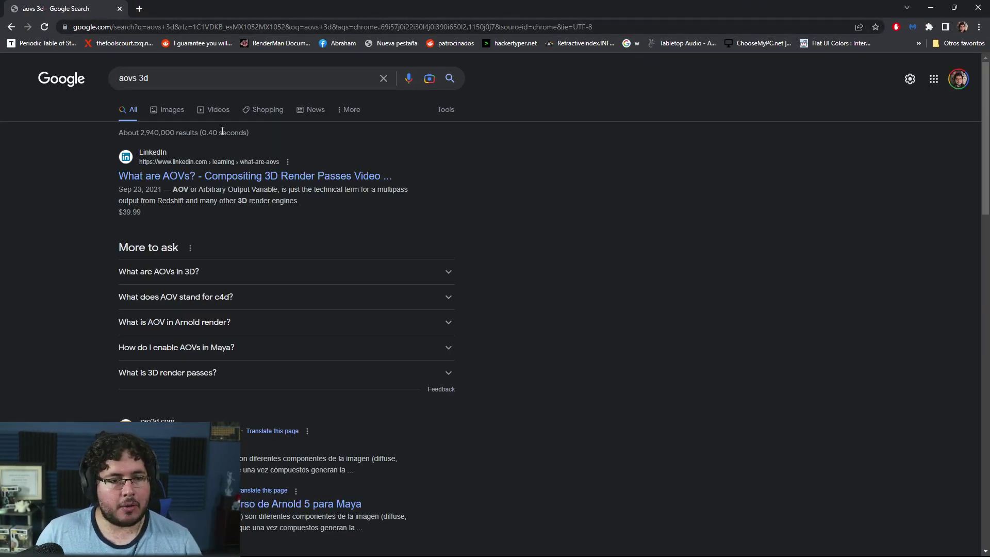
{"action": "left_click", "coordinate": [166, 109]}
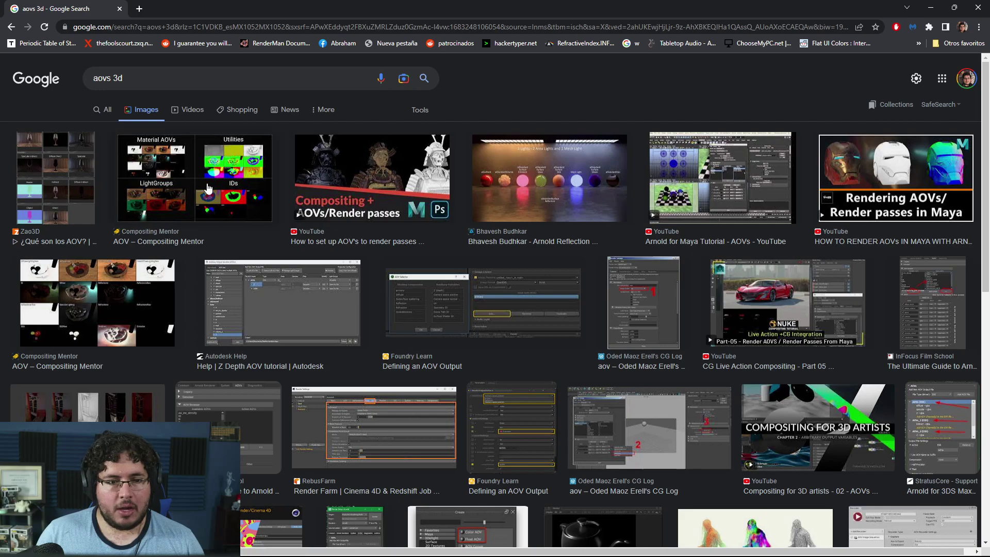
{"action": "left_click", "coordinate": [208, 189]}
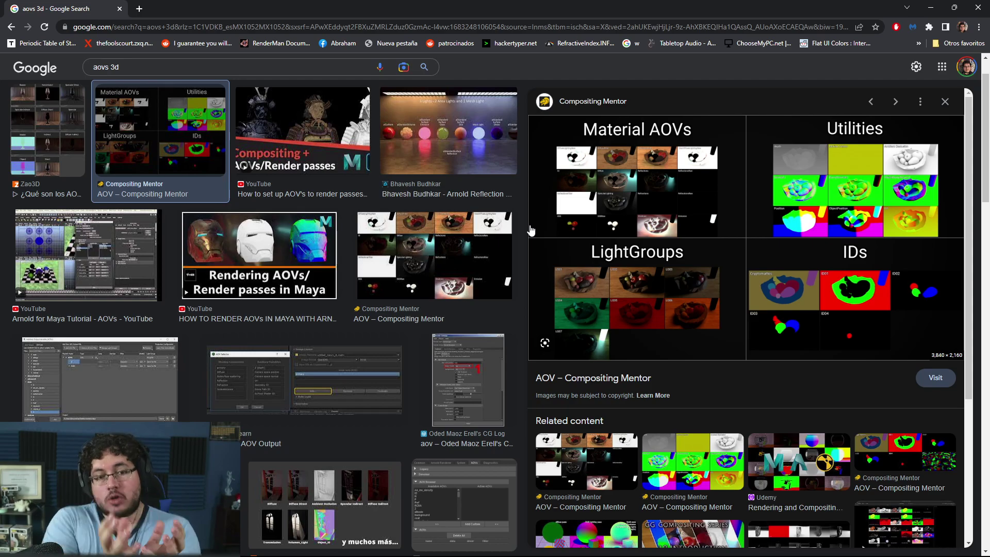
{"action": "left_click", "coordinate": [36, 142]}
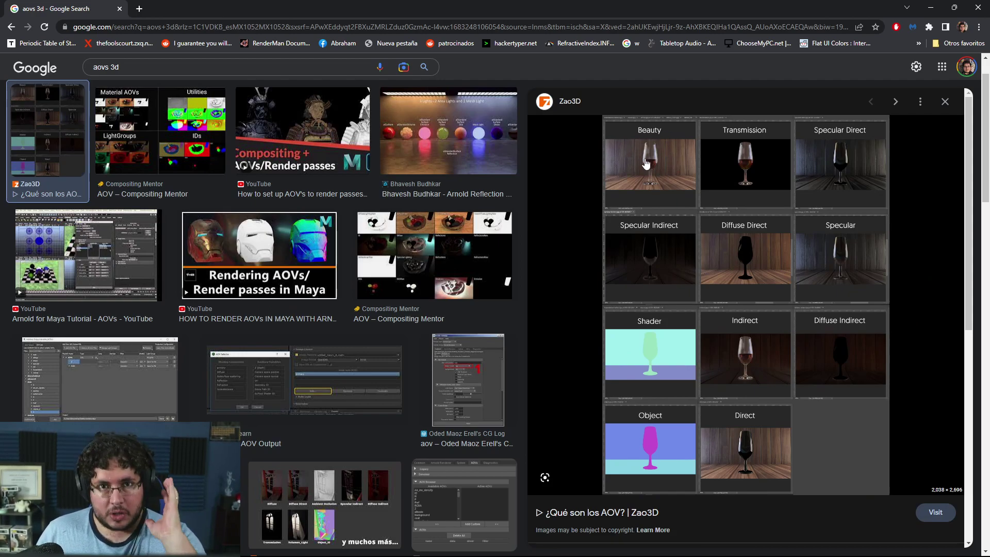
Switch to Photoshop to view Lion_Aovs.exr with its AOV layers, and return to the Arnold RenderView in Maya.
{"action": "key", "text": "alt+Tab"}
{"action": "left_click", "coordinate": [673, 290]}
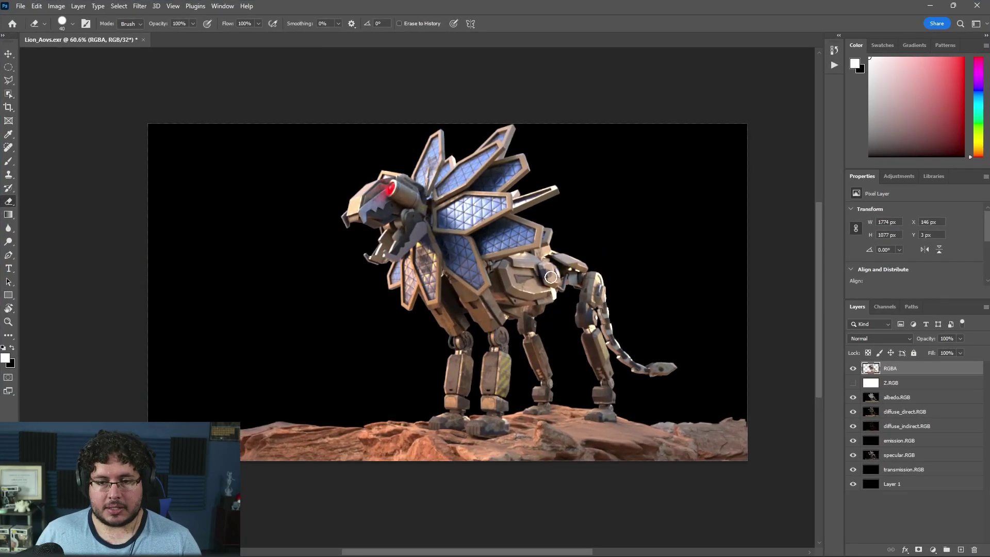
{"action": "key", "text": "alt+Tab"}
{"action": "left_click", "coordinate": [565, 275]}
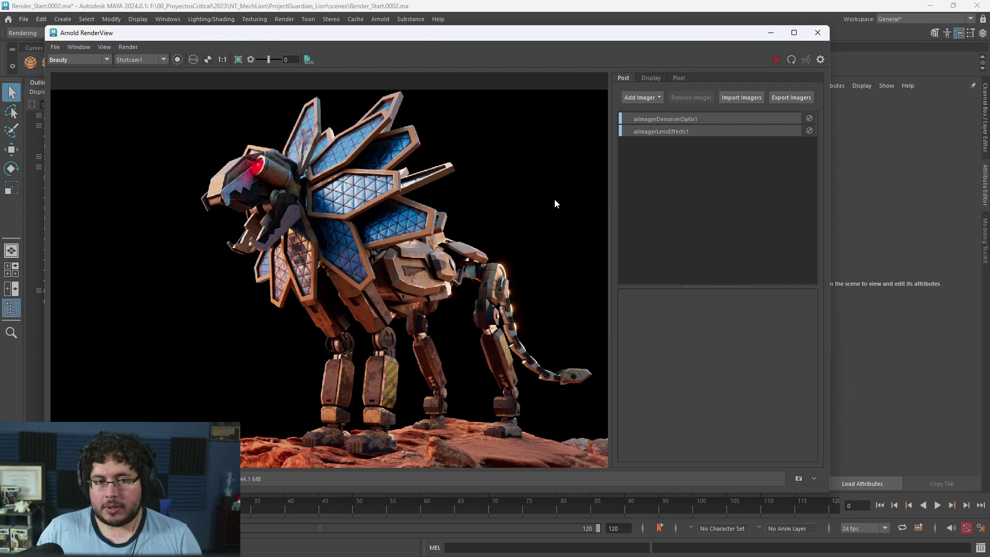
Minimize the Arnold RenderView and open the AOV options of the Render Settings.
{"action": "left_click", "coordinate": [771, 32]}
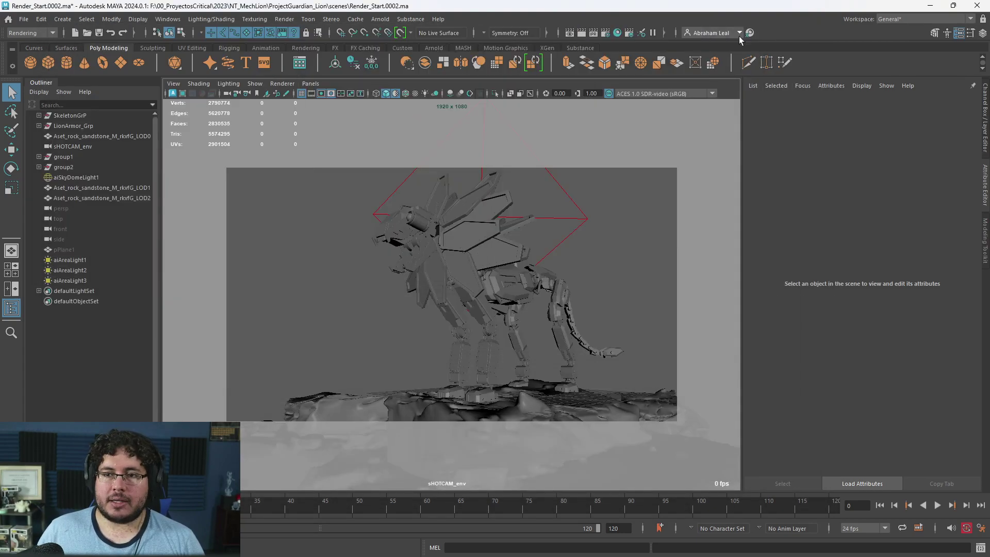
{"action": "left_click", "coordinate": [605, 34]}
{"action": "left_click_drag", "start_coordinate": [252, 95], "coordinate": [446, 68]}
{"action": "left_click", "coordinate": [462, 123]}
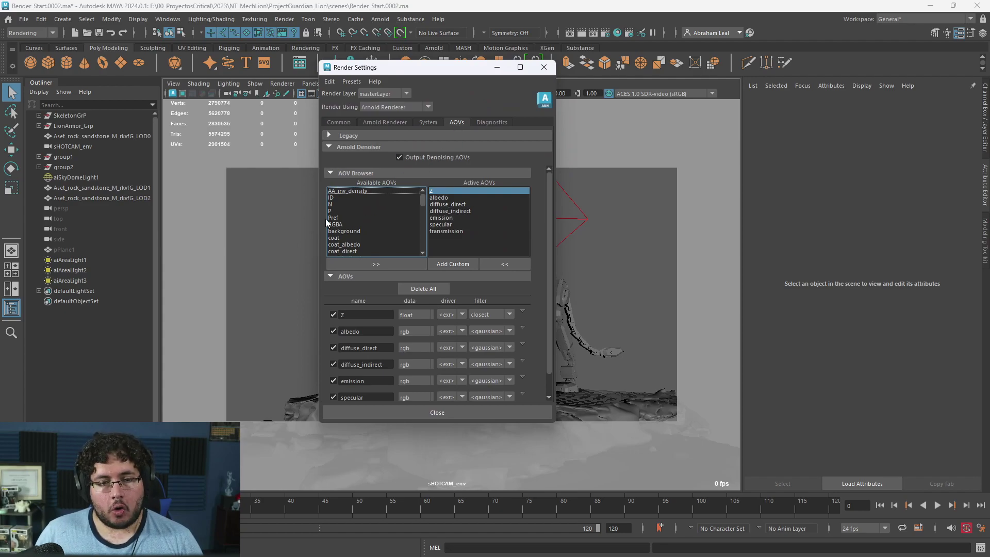
Add the direct and indirect passes from the available AOVs to the active AOVs.
{"action": "scroll", "coordinate": [344, 193], "scroll_direction": "down", "scroll_amount": 5}
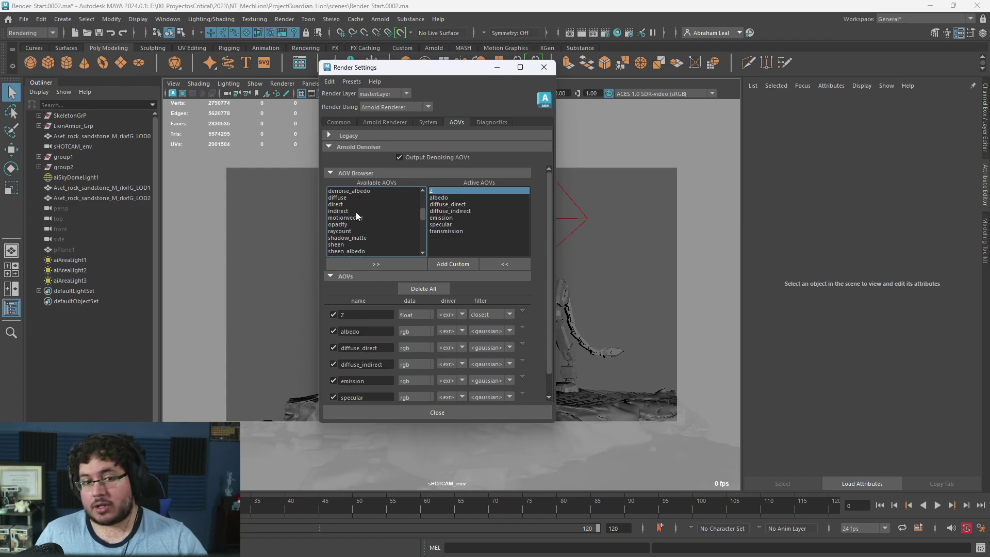
{"action": "scroll", "coordinate": [366, 201], "scroll_direction": "up", "scroll_amount": 3}
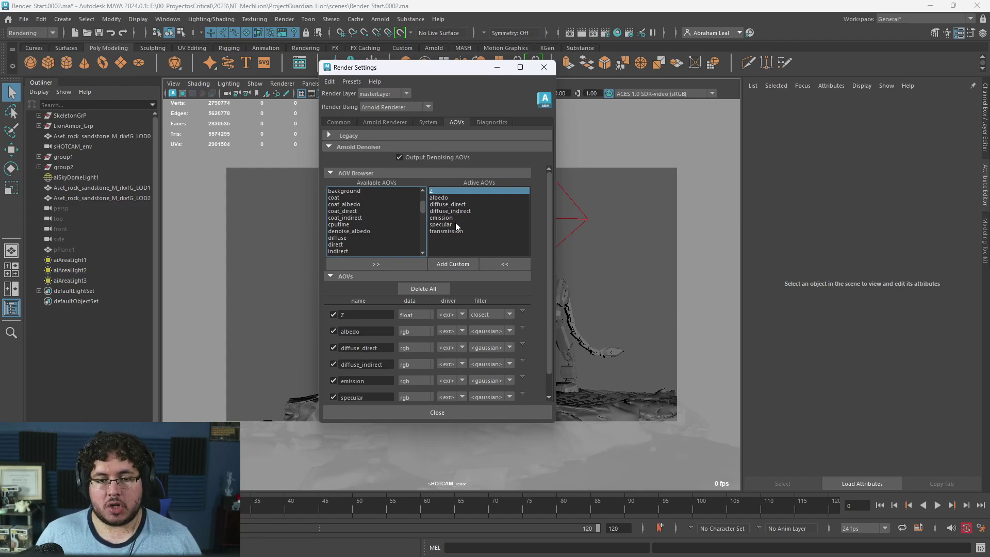
{"action": "scroll", "coordinate": [338, 222], "scroll_direction": "up", "scroll_amount": 2}
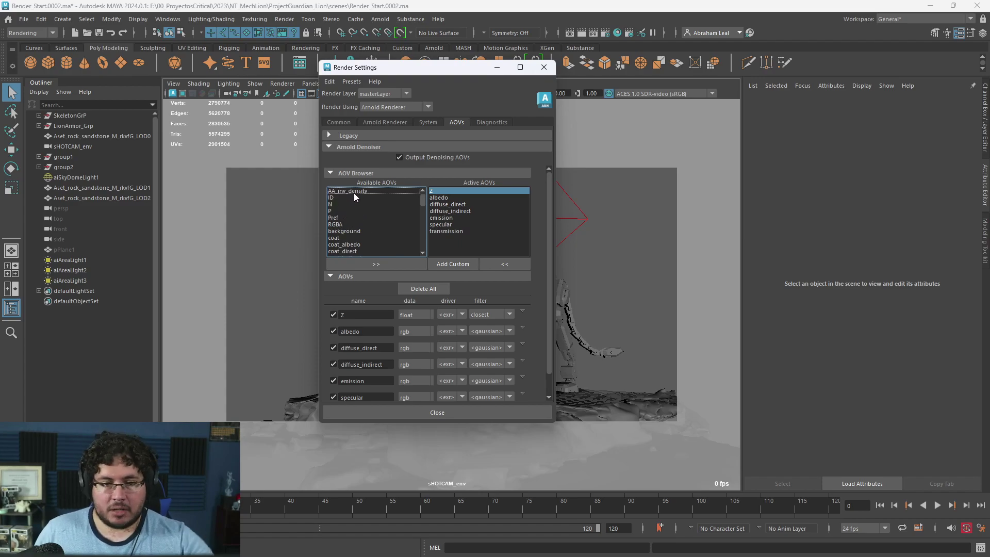
{"action": "scroll", "coordinate": [344, 197], "scroll_direction": "down", "scroll_amount": 4}
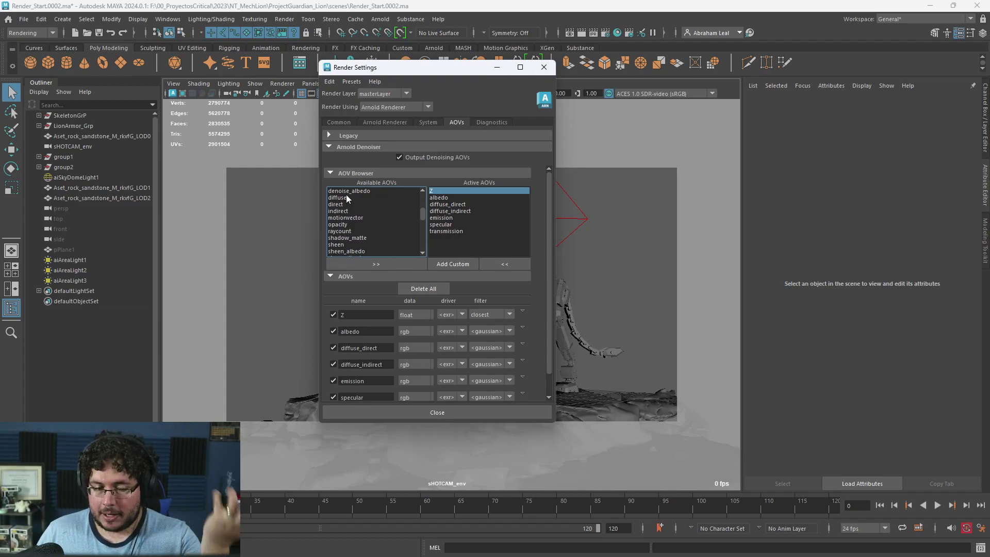
{"action": "scroll", "coordinate": [356, 230], "scroll_direction": "up", "scroll_amount": 3}
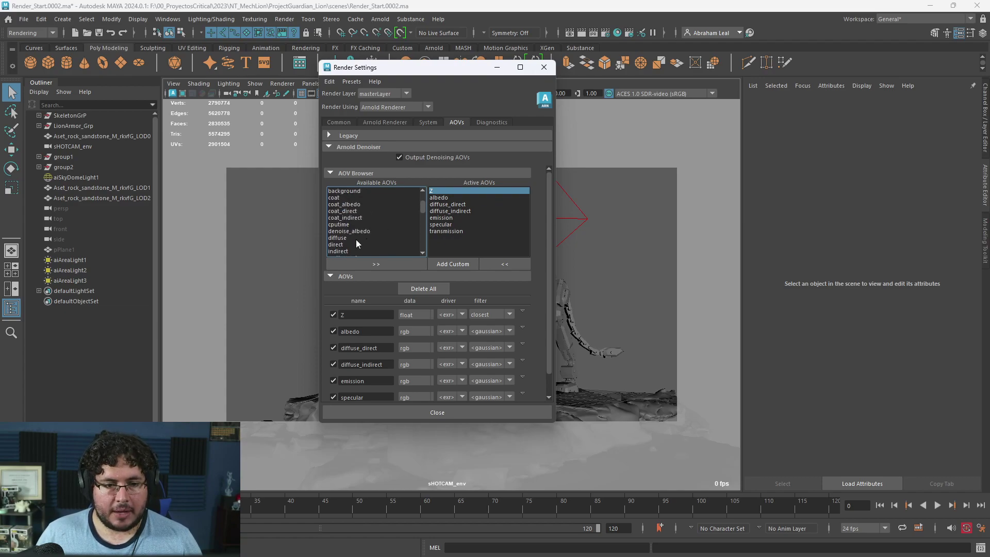
{"action": "left_click", "coordinate": [341, 244]}
{"action": "left_click", "coordinate": [365, 264]}
{"action": "left_click", "coordinate": [339, 245]}
{"action": "left_click", "coordinate": [364, 263]}
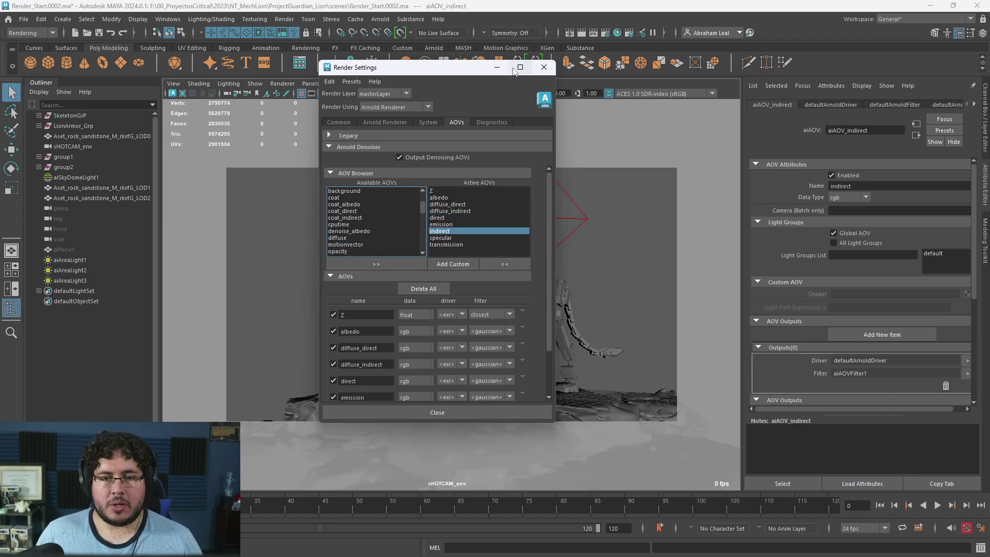
Minimize the Render Settings and re-render the lion shot in the Arnold RenderView.
{"action": "left_click", "coordinate": [497, 67]}
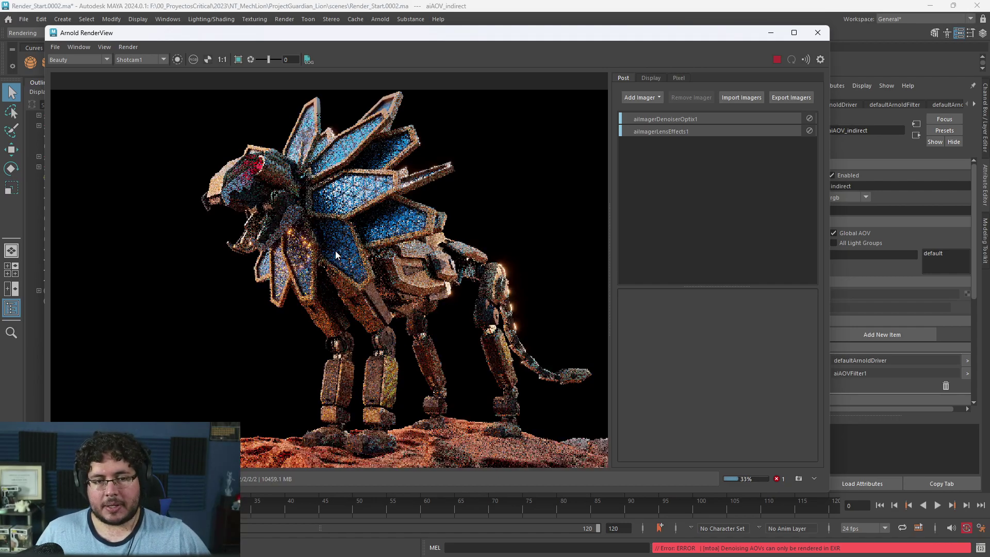
{"action": "scroll", "coordinate": [335, 248], "scroll_direction": "down", "scroll_amount": 2}
{"action": "scroll", "coordinate": [367, 236], "scroll_direction": "up", "scroll_amount": 2}
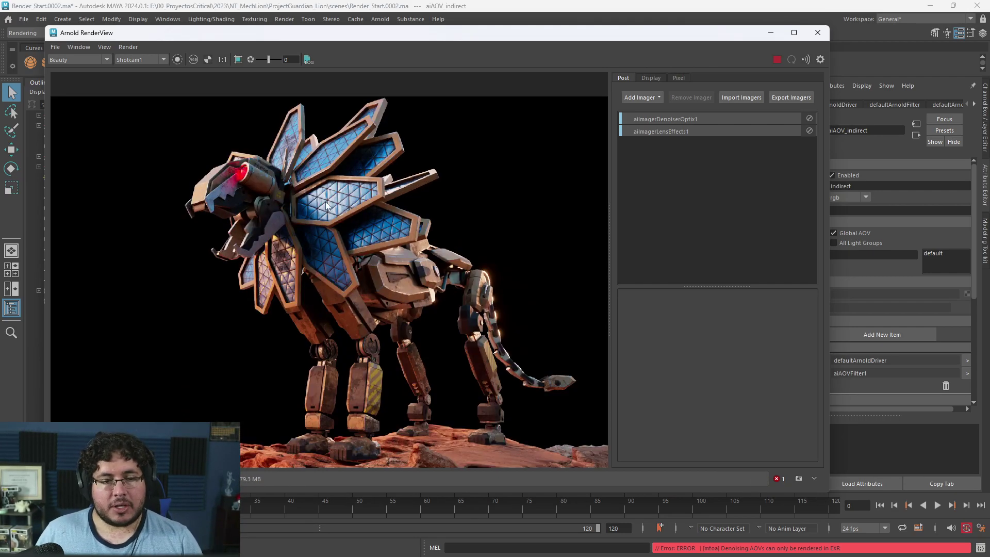
Display the albedo AOV of the render and examine the flat texture colours on the lion's mane panels and body.
{"action": "left_click", "coordinate": [102, 60]}
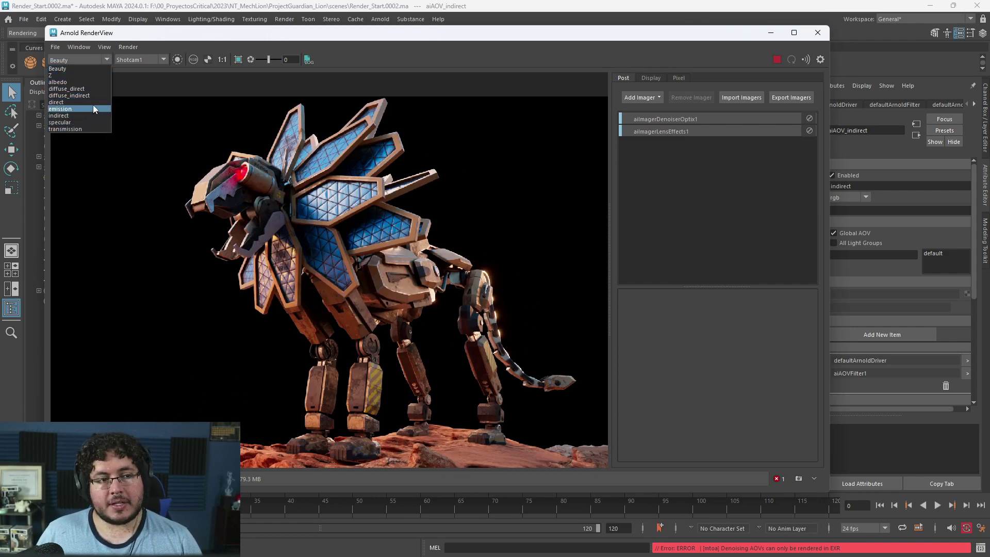
{"action": "left_click", "coordinate": [76, 82]}
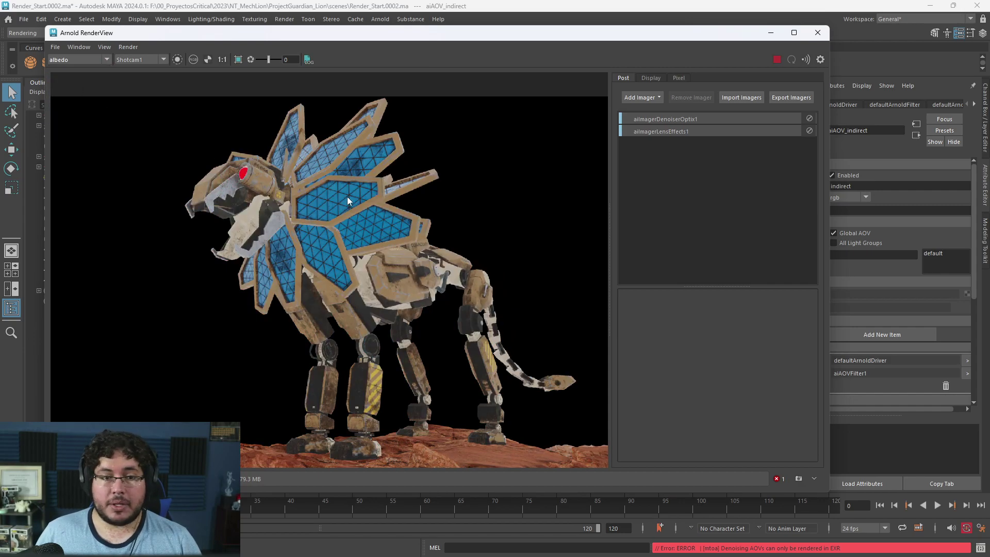
{"action": "scroll", "coordinate": [324, 258], "scroll_direction": "up", "scroll_amount": 3}
{"action": "scroll", "coordinate": [324, 258], "scroll_direction": "down", "scroll_amount": 2}
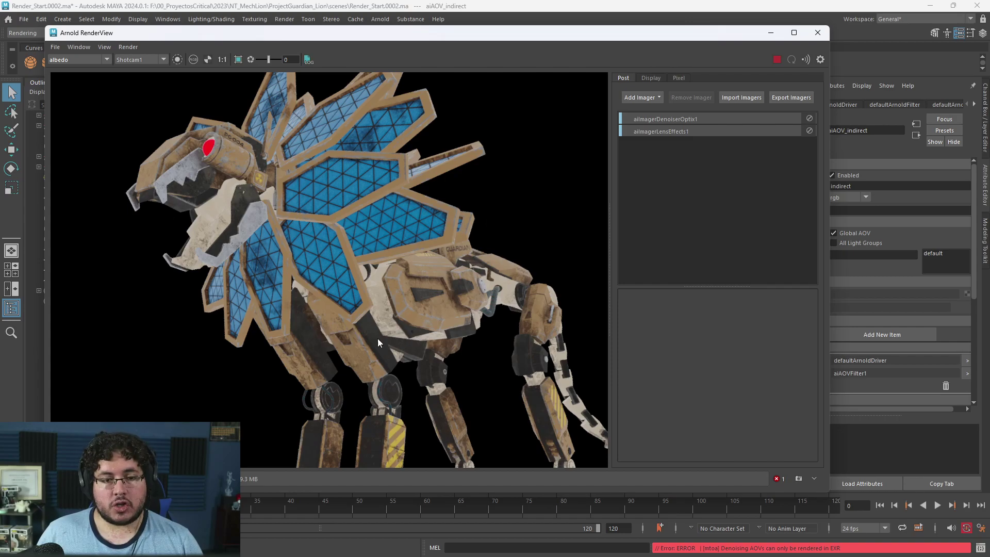
{"action": "scroll", "coordinate": [312, 211], "scroll_direction": "up", "scroll_amount": 3}
{"action": "scroll", "coordinate": [313, 206], "scroll_direction": "down", "scroll_amount": 2}
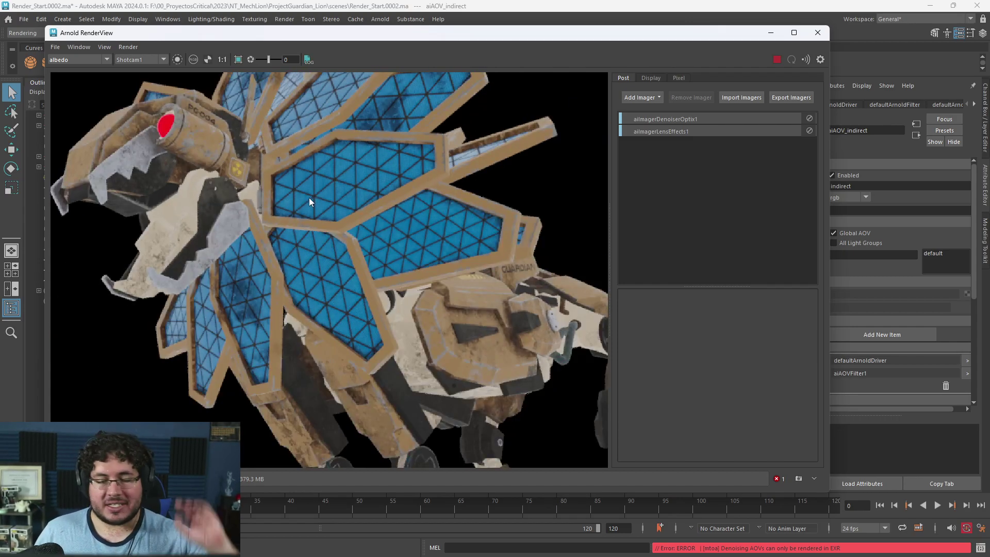
{"action": "scroll", "coordinate": [307, 191], "scroll_direction": "down", "scroll_amount": 1}
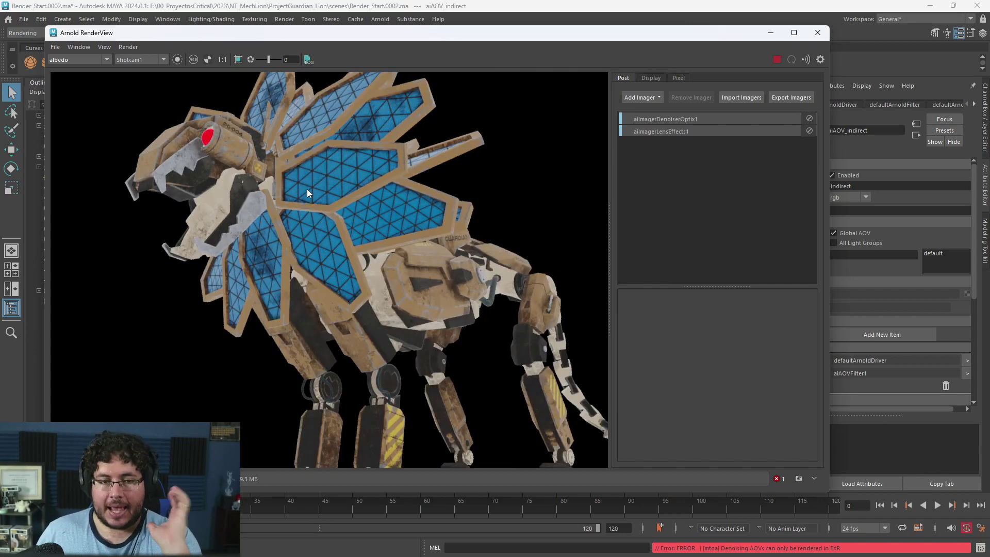
{"action": "scroll", "coordinate": [307, 191], "scroll_direction": "down", "scroll_amount": 2}
{"action": "scroll", "coordinate": [308, 191], "scroll_direction": "up", "scroll_amount": 2}
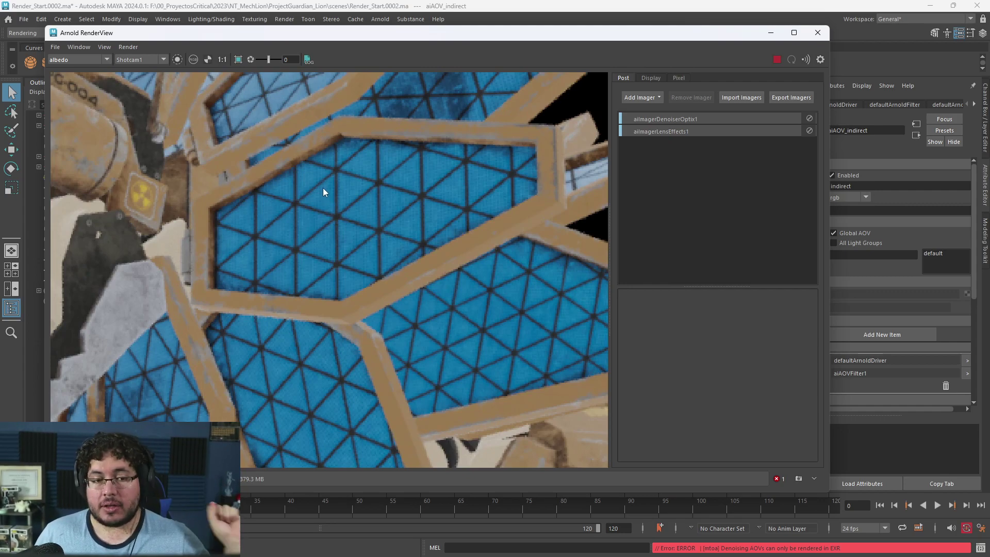
{"action": "scroll", "coordinate": [324, 192], "scroll_direction": "down", "scroll_amount": 5}
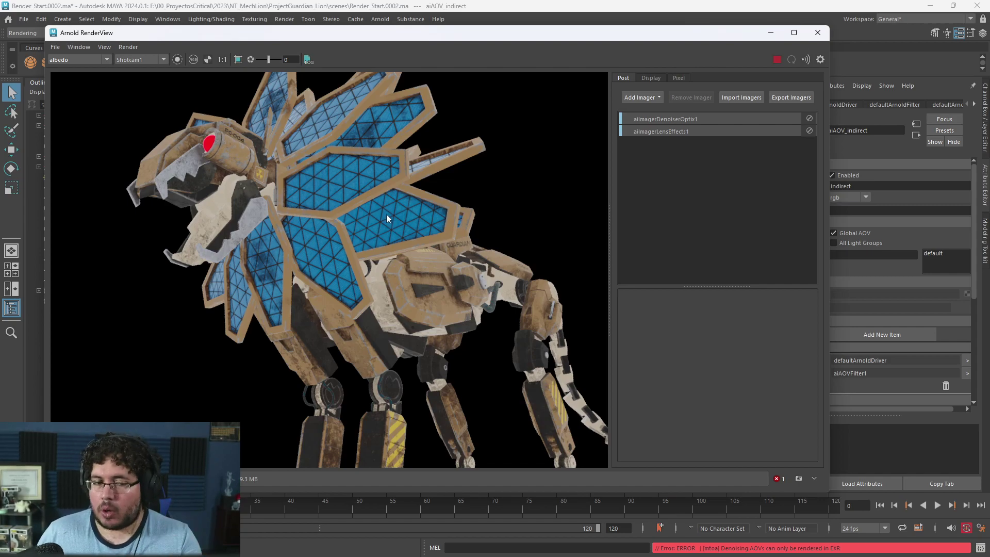
{"action": "scroll", "coordinate": [385, 213], "scroll_direction": "down", "scroll_amount": 5}
{"action": "scroll", "coordinate": [386, 213], "scroll_direction": "up", "scroll_amount": 4}
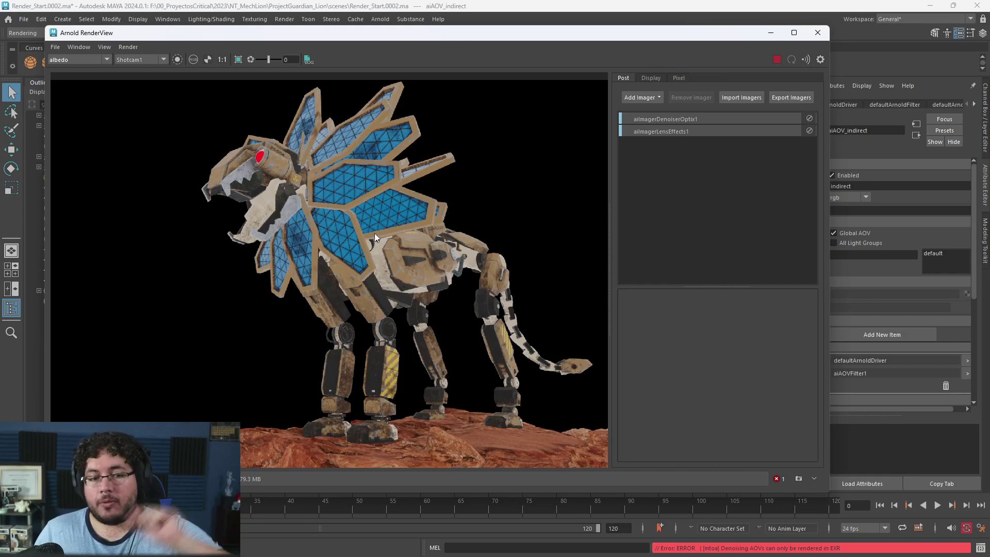
Display the diffuse_direct AOV and examine the direct lighting on the lion's body and around its red eye.
{"action": "left_click", "coordinate": [86, 59]}
{"action": "left_click", "coordinate": [88, 88]}
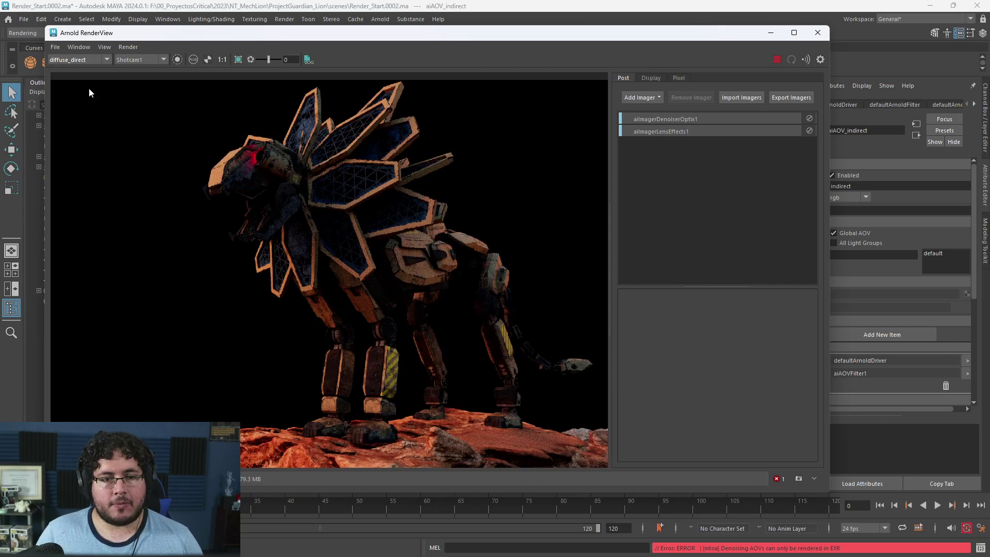
{"action": "scroll", "coordinate": [379, 218], "scroll_direction": "up", "scroll_amount": 4}
{"action": "scroll", "coordinate": [367, 197], "scroll_direction": "down", "scroll_amount": 2}
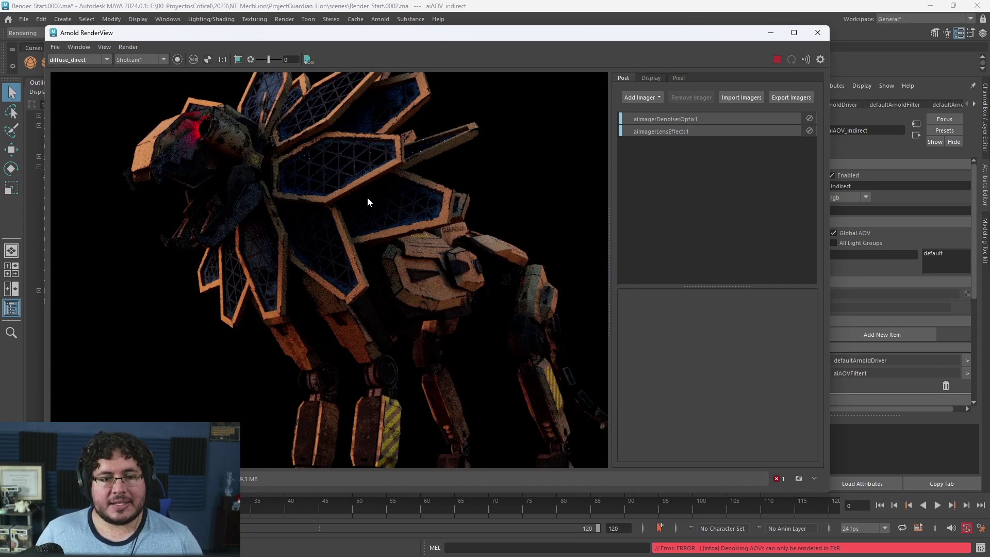
{"action": "scroll", "coordinate": [367, 198], "scroll_direction": "down", "scroll_amount": 3}
{"action": "scroll", "coordinate": [366, 196], "scroll_direction": "up", "scroll_amount": 3}
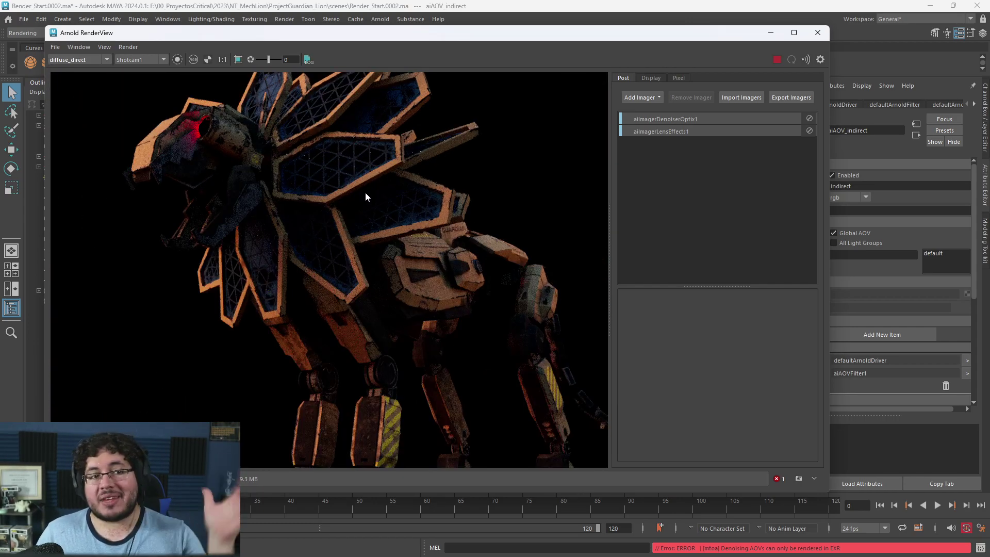
{"action": "scroll", "coordinate": [390, 162], "scroll_direction": "down", "scroll_amount": 2}
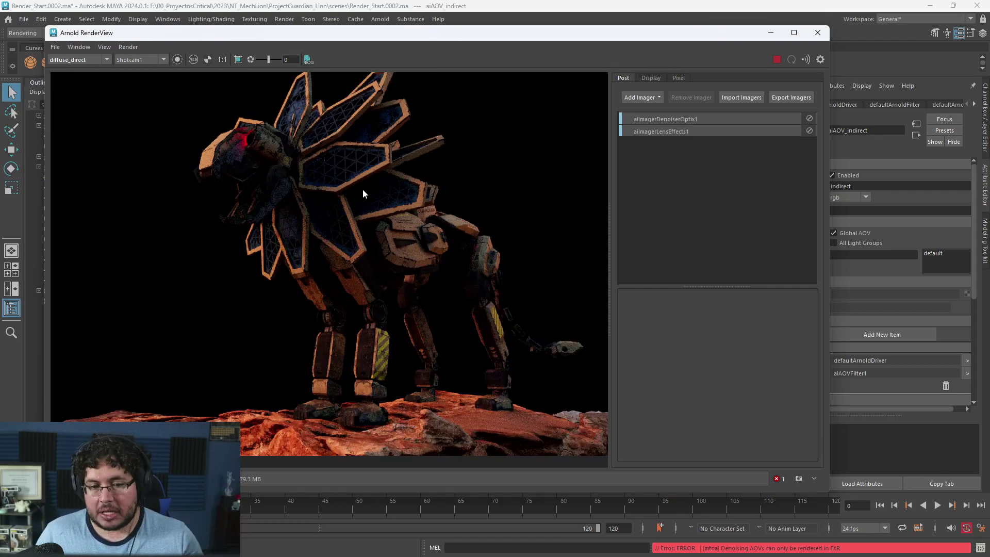
{"action": "scroll", "coordinate": [230, 149], "scroll_direction": "up", "scroll_amount": 3}
{"action": "scroll", "coordinate": [299, 241], "scroll_direction": "up", "scroll_amount": 4}
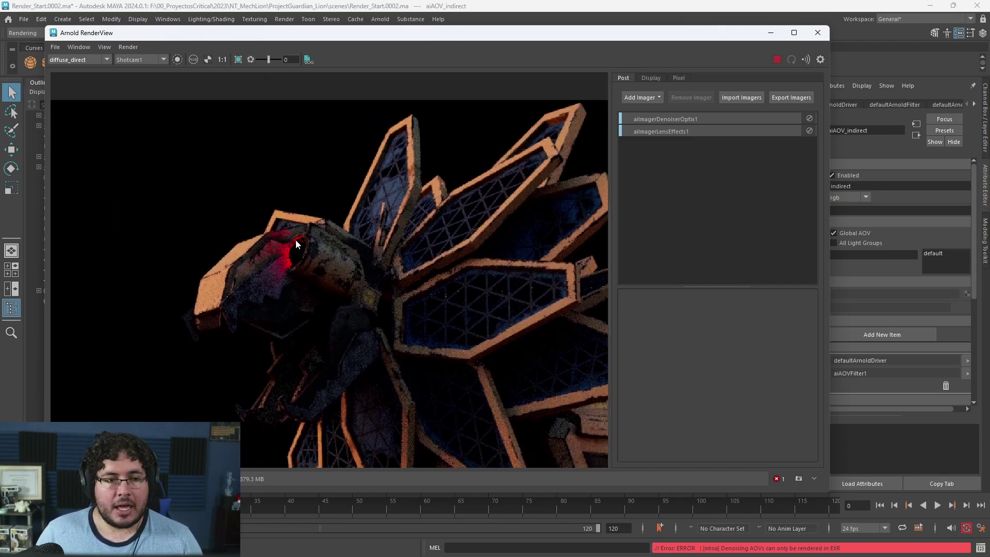
{"action": "scroll", "coordinate": [290, 276], "scroll_direction": "down", "scroll_amount": 3}
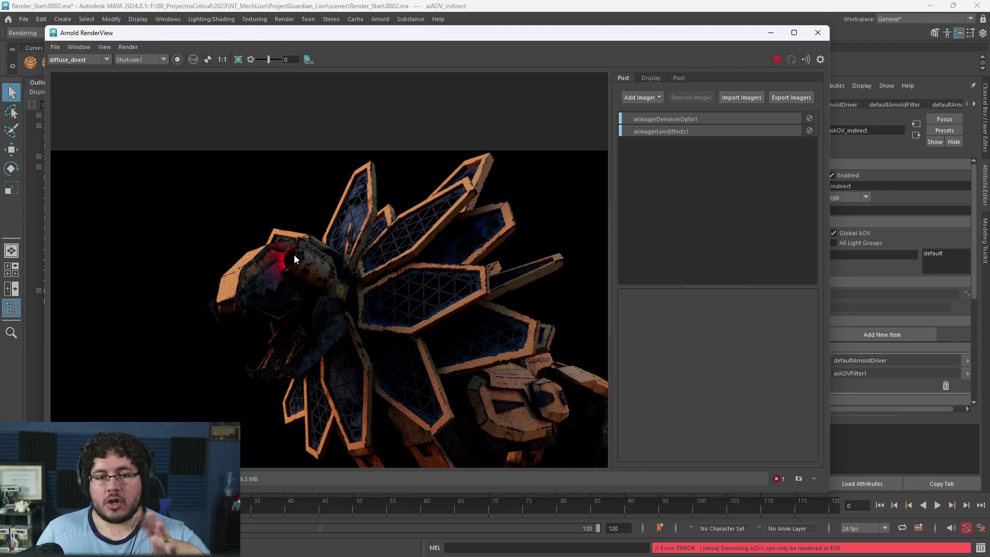
Display the diffuse_indirect AOV of the render and examine the bounced light on the lion's mane, body and legs.
{"action": "scroll", "coordinate": [295, 257], "scroll_direction": "down", "scroll_amount": 1}
{"action": "scroll", "coordinate": [440, 333], "scroll_direction": "down", "scroll_amount": 2}
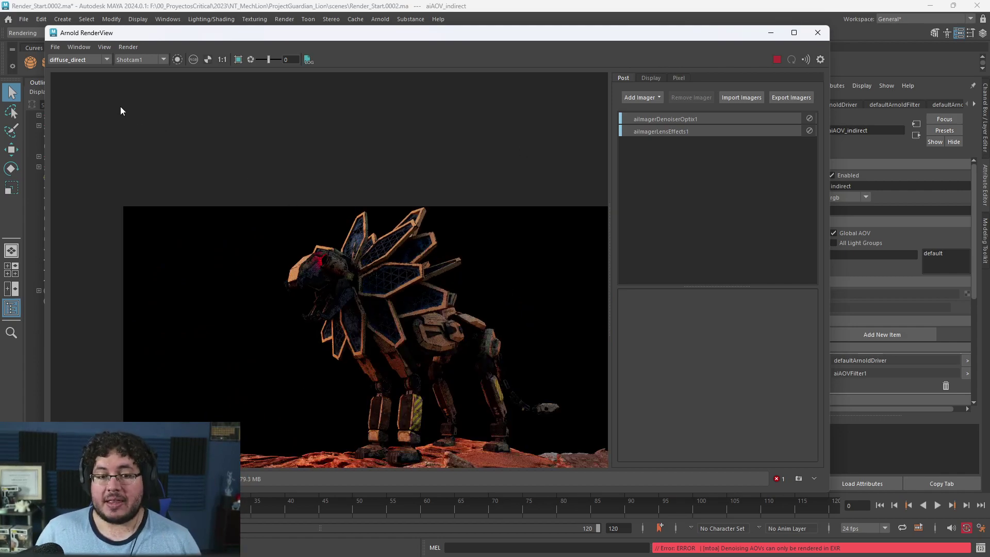
{"action": "left_click", "coordinate": [82, 59]}
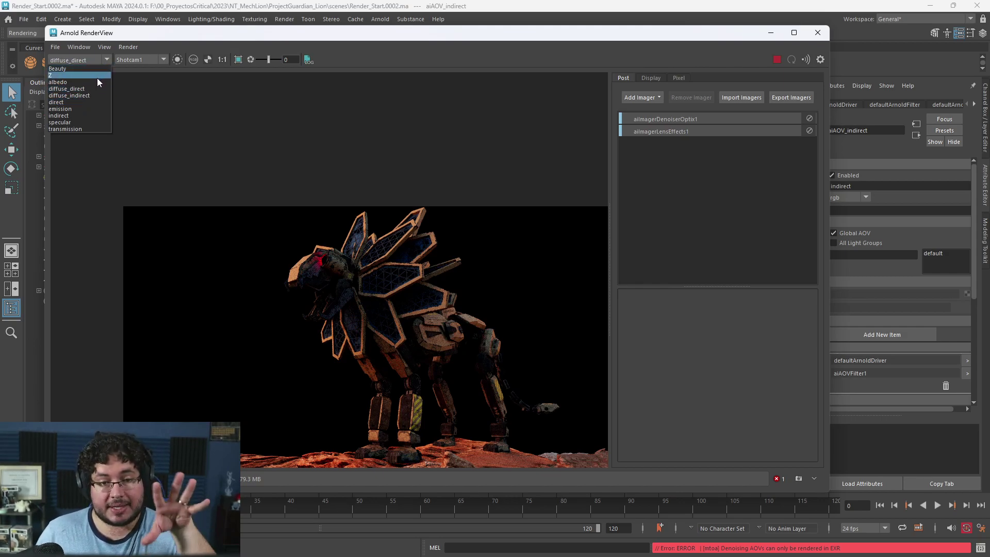
{"action": "left_click", "coordinate": [91, 95]}
{"action": "scroll", "coordinate": [398, 268], "scroll_direction": "up", "scroll_amount": 2}
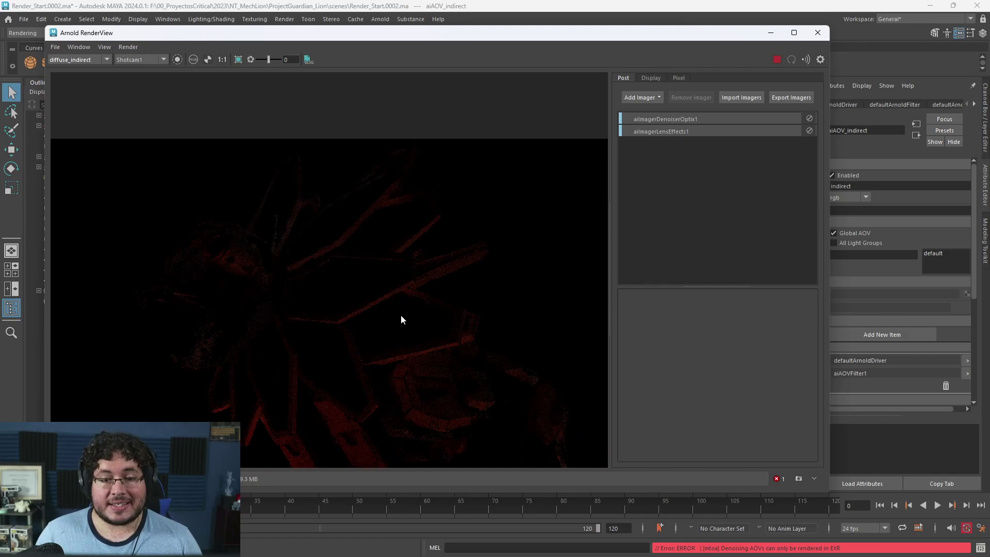
{"action": "scroll", "coordinate": [375, 243], "scroll_direction": "down", "scroll_amount": 2}
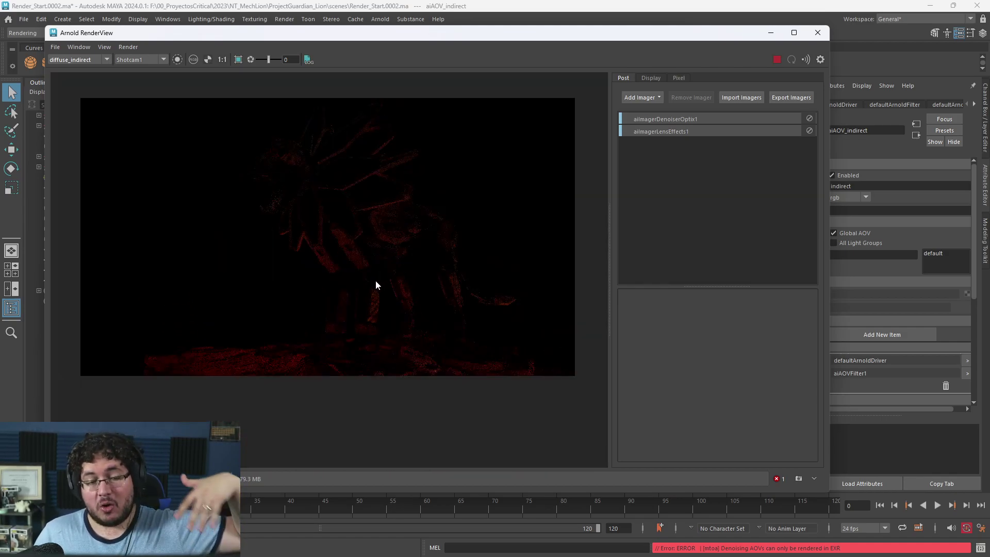
{"action": "scroll", "coordinate": [376, 280], "scroll_direction": "up", "scroll_amount": 2}
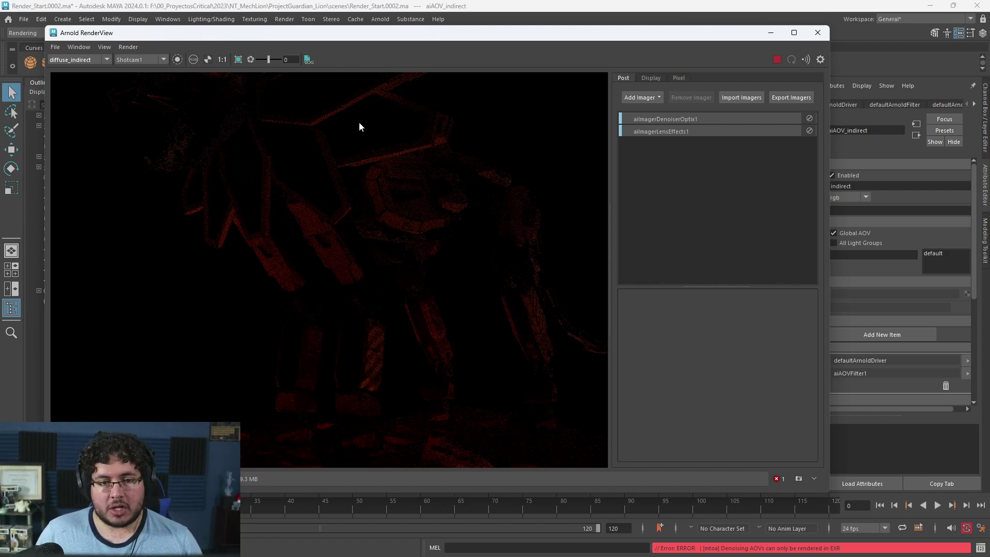
{"action": "scroll", "coordinate": [438, 209], "scroll_direction": "down", "scroll_amount": 1}
{"action": "scroll", "coordinate": [424, 198], "scroll_direction": "up", "scroll_amount": 2}
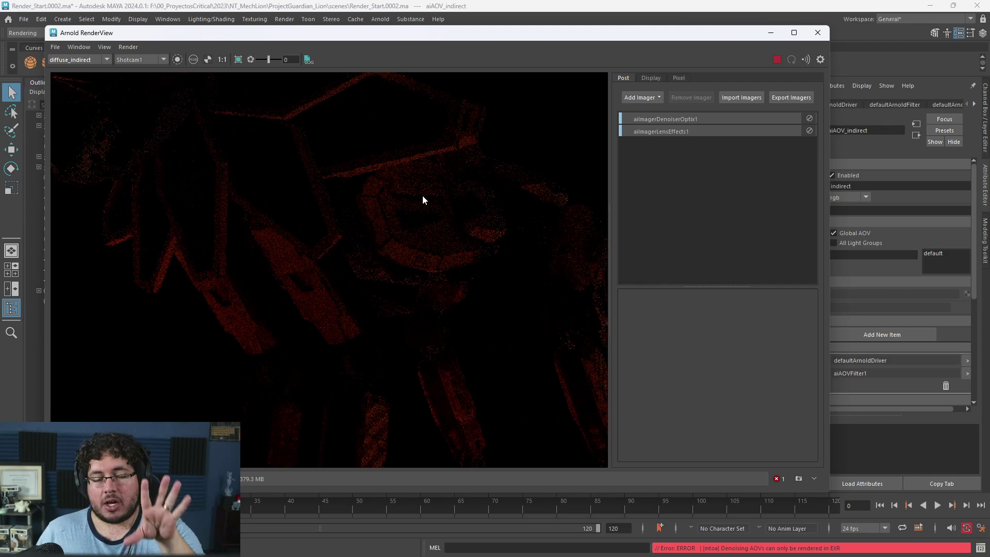
Display the direct AOV and compare it with the Beauty pass of the lion render.
{"action": "left_click", "coordinate": [97, 59]}
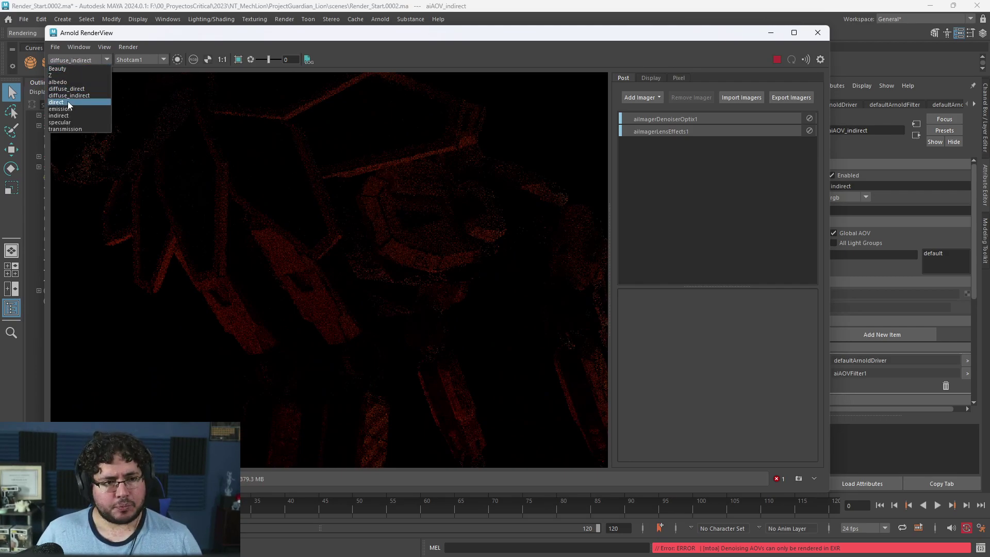
{"action": "left_click", "coordinate": [68, 103]}
{"action": "scroll", "coordinate": [287, 166], "scroll_direction": "down", "scroll_amount": 2}
{"action": "scroll", "coordinate": [330, 247], "scroll_direction": "up", "scroll_amount": 1}
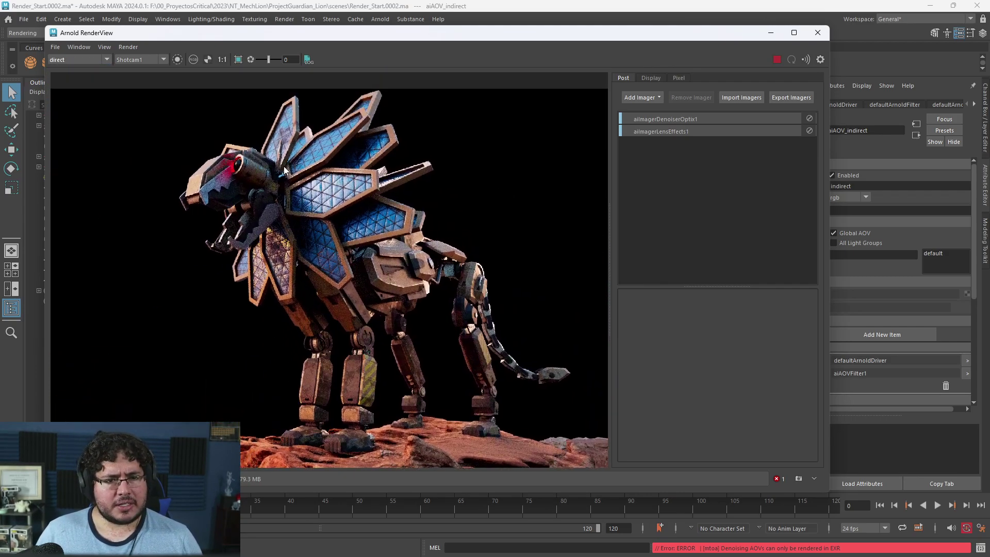
{"action": "left_click", "coordinate": [94, 63]}
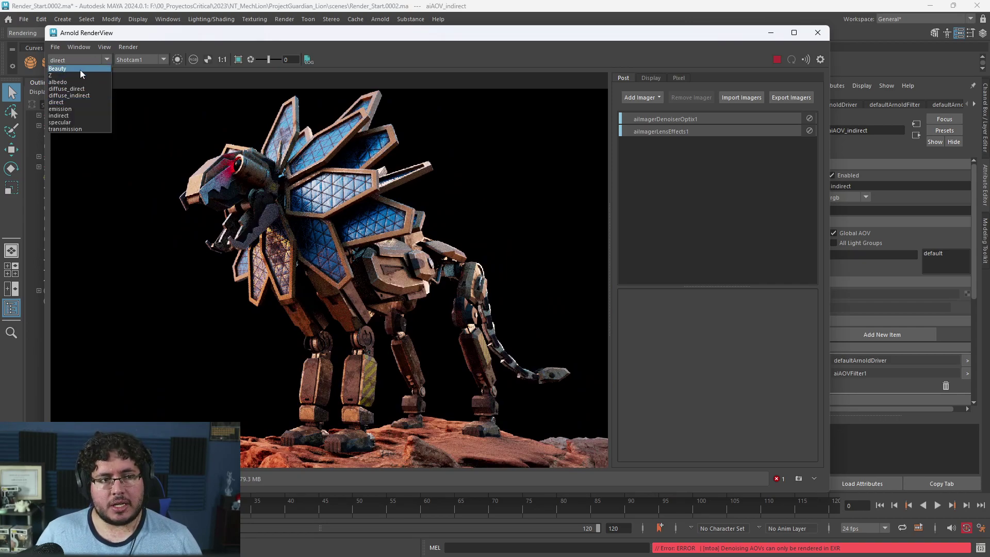
{"action": "left_click", "coordinate": [79, 70]}
{"action": "left_click", "coordinate": [87, 58]}
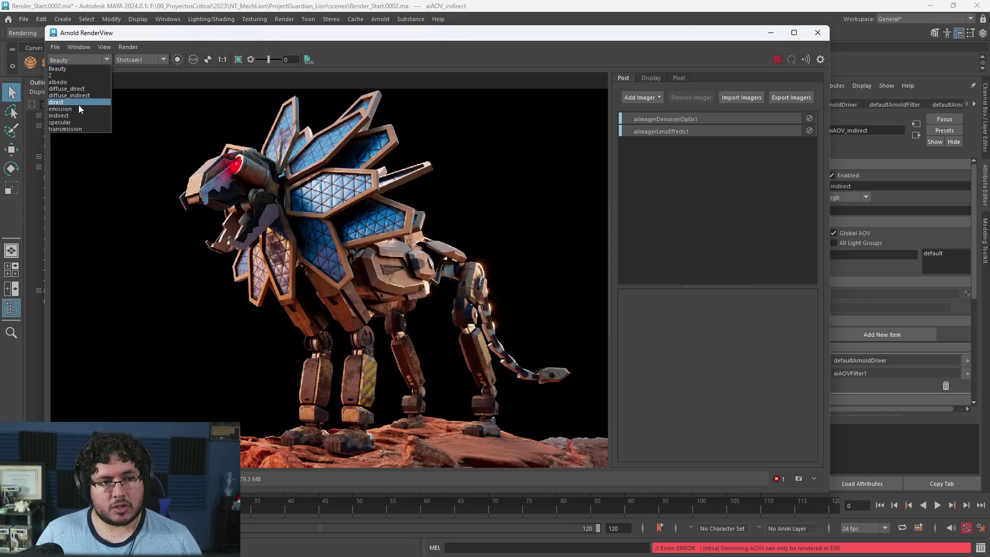
{"action": "left_click", "coordinate": [79, 103]}
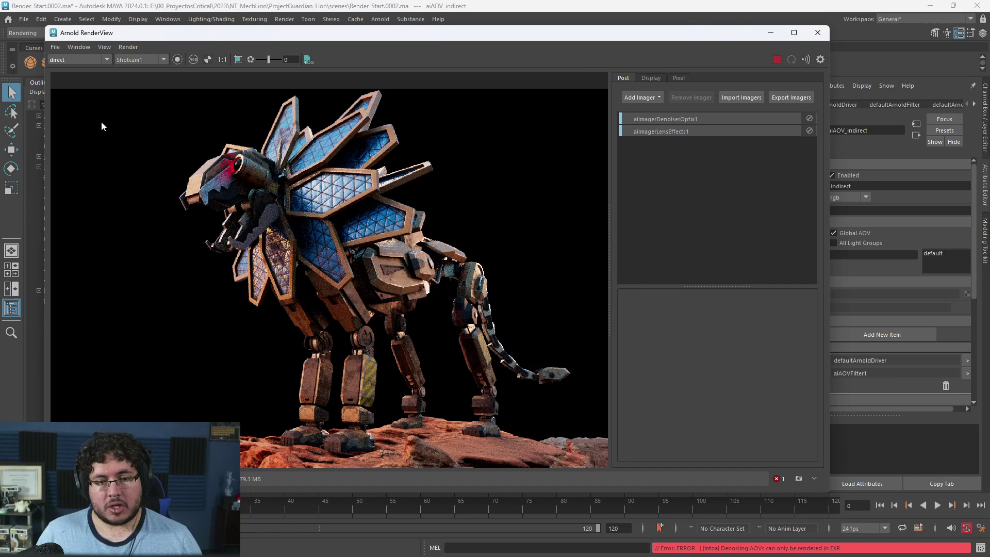
Compare the diffuse_direct AOV with the direct AOV, ending on direct.
{"action": "left_click", "coordinate": [71, 59]}
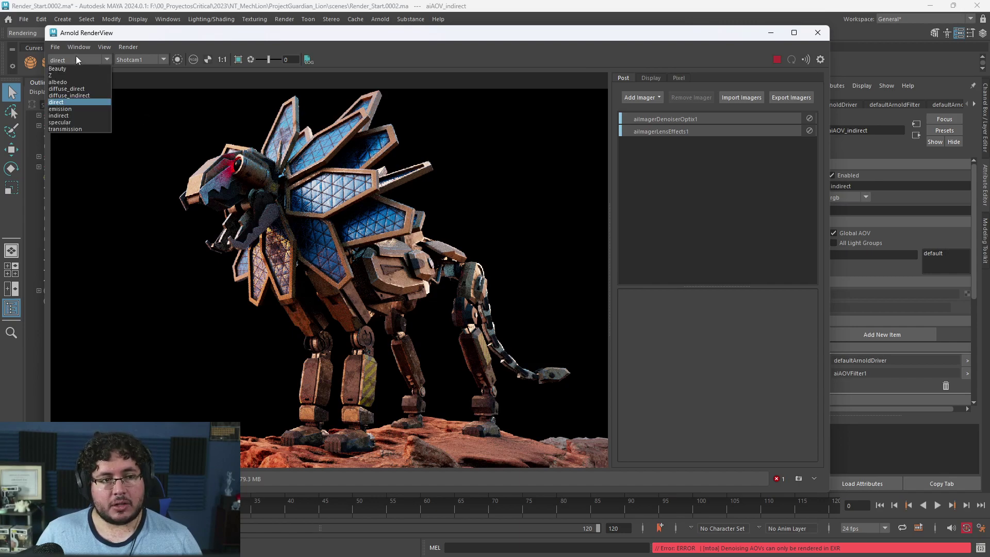
{"action": "left_click", "coordinate": [85, 90]}
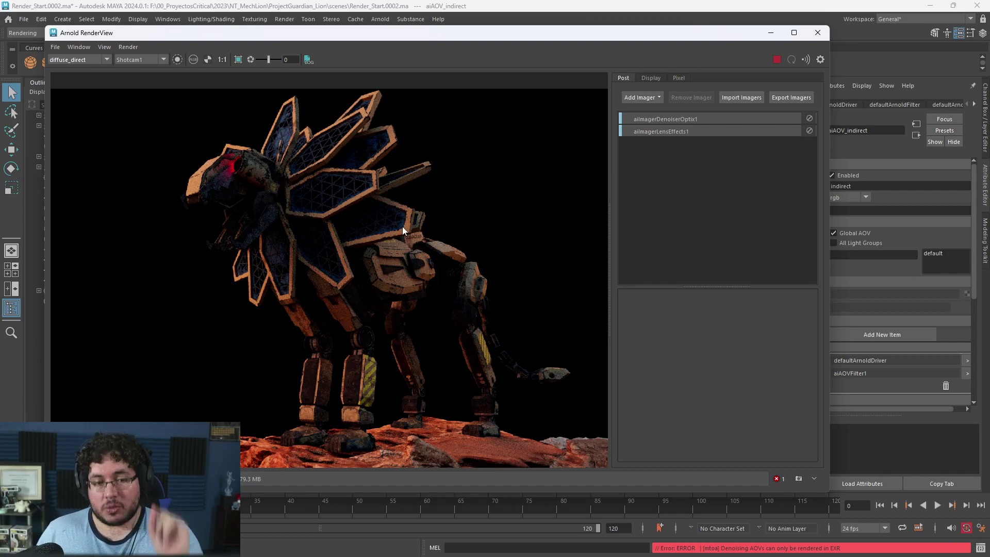
{"action": "left_click", "coordinate": [88, 58]}
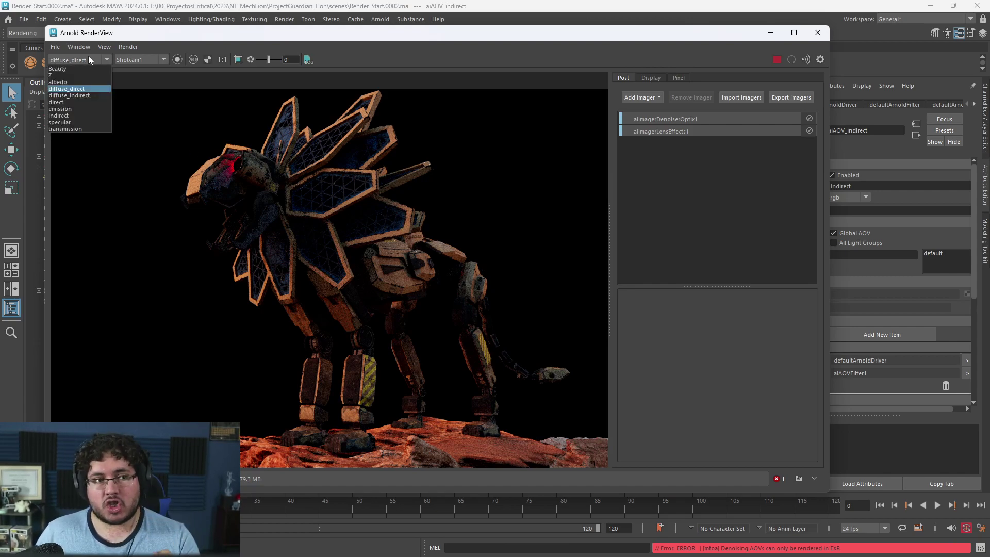
{"action": "left_click", "coordinate": [71, 104]}
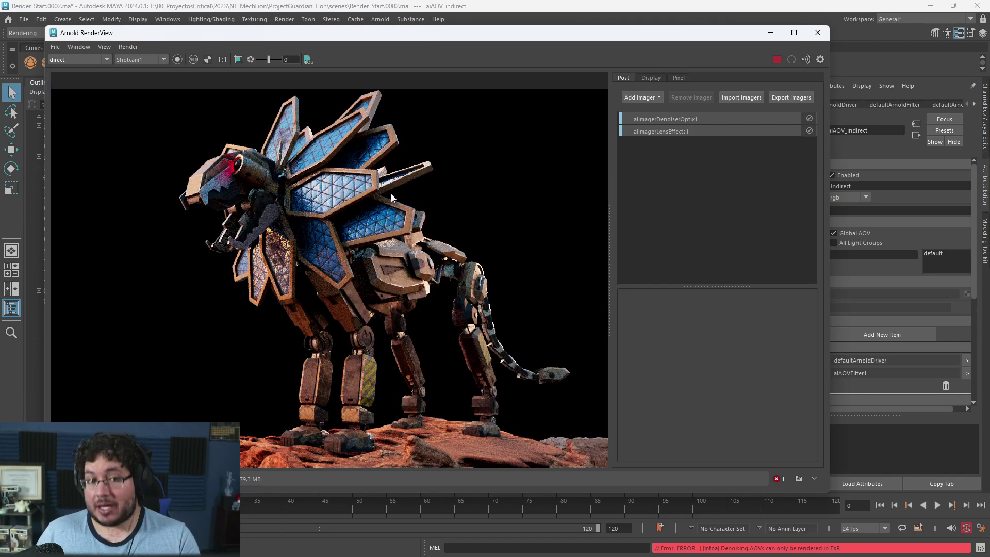
Display the emission AOV followed by the indirect AOV to review their light contributions on the lion.
{"action": "left_click", "coordinate": [67, 61]}
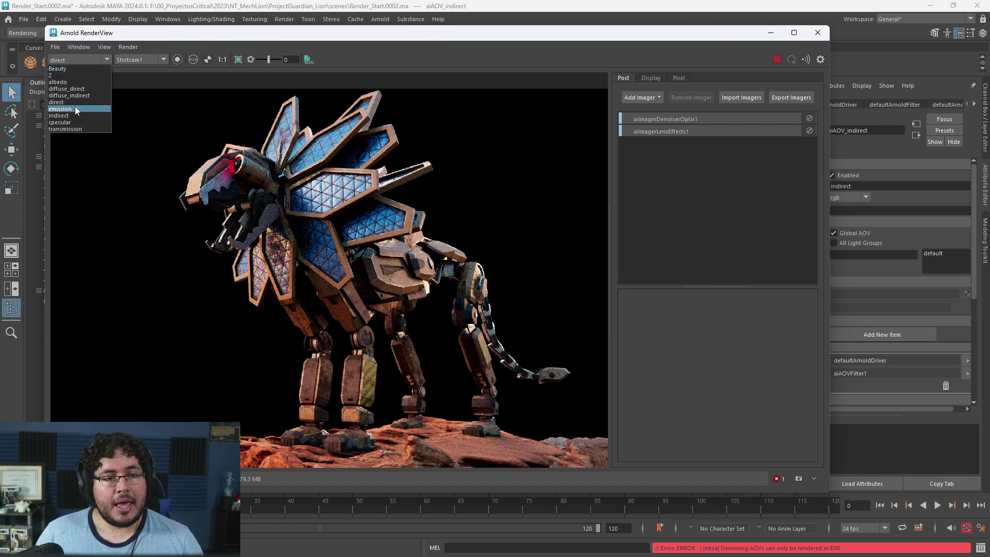
{"action": "left_click", "coordinate": [75, 110]}
{"action": "left_click", "coordinate": [78, 59]}
{"action": "left_click", "coordinate": [77, 116]}
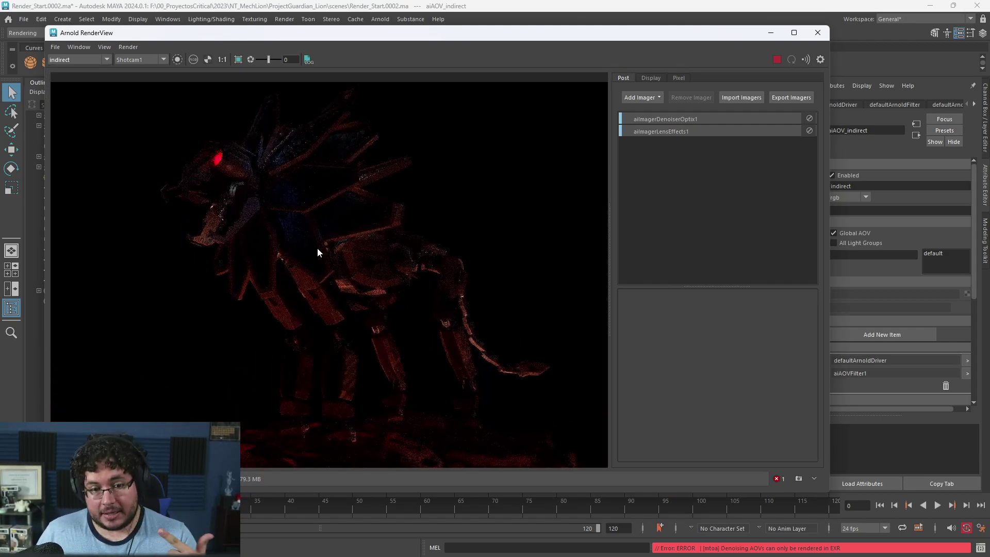
Display the specular AOV and examine the reflections on the lion's mane panels, head and shoulder plates.
{"action": "left_click", "coordinate": [84, 58]}
{"action": "left_click", "coordinate": [65, 124]}
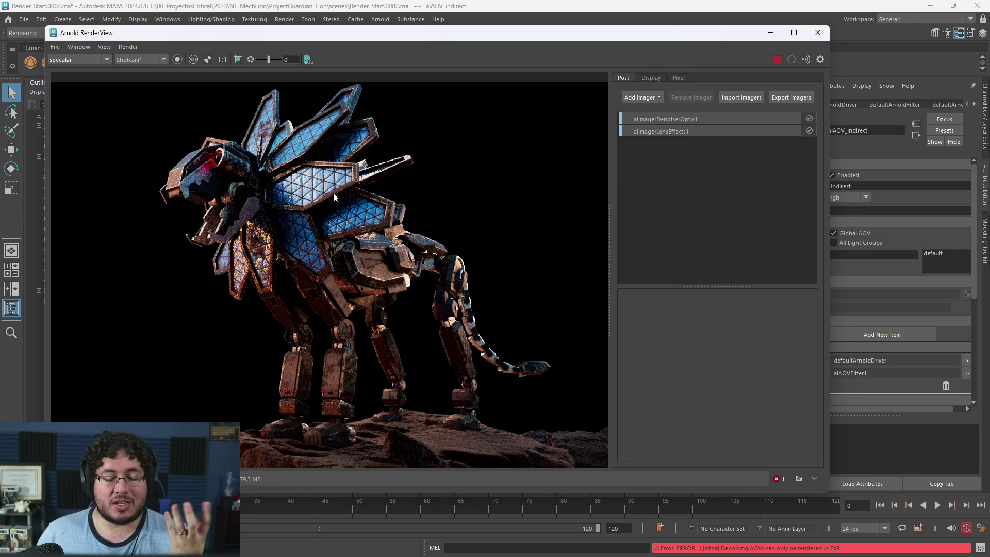
{"action": "scroll", "coordinate": [330, 189], "scroll_direction": "up", "scroll_amount": 5}
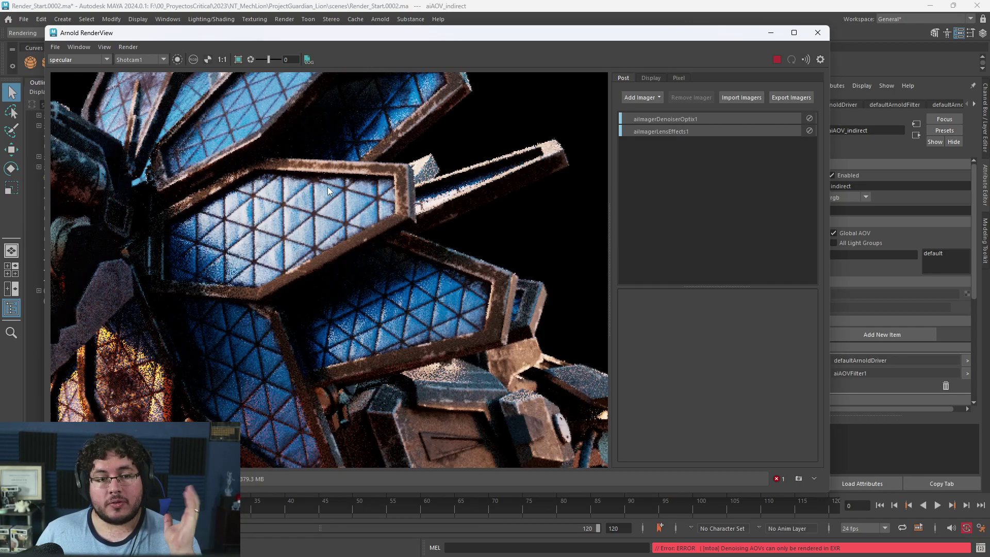
{"action": "scroll", "coordinate": [295, 211], "scroll_direction": "down", "scroll_amount": 5}
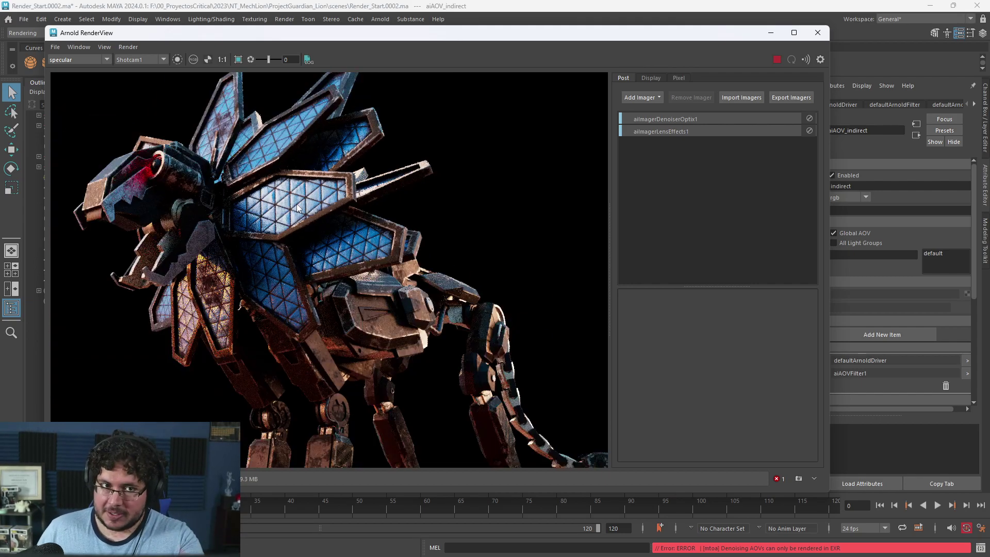
{"action": "scroll", "coordinate": [165, 201], "scroll_direction": "up", "scroll_amount": 6}
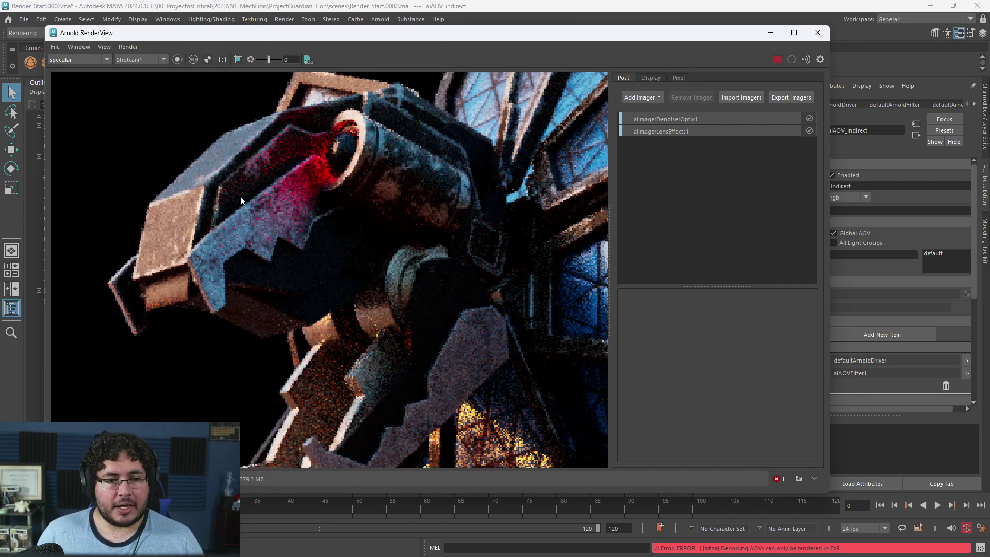
{"action": "scroll", "coordinate": [239, 252], "scroll_direction": "down", "scroll_amount": 5}
{"action": "scroll", "coordinate": [389, 239], "scroll_direction": "up", "scroll_amount": 6}
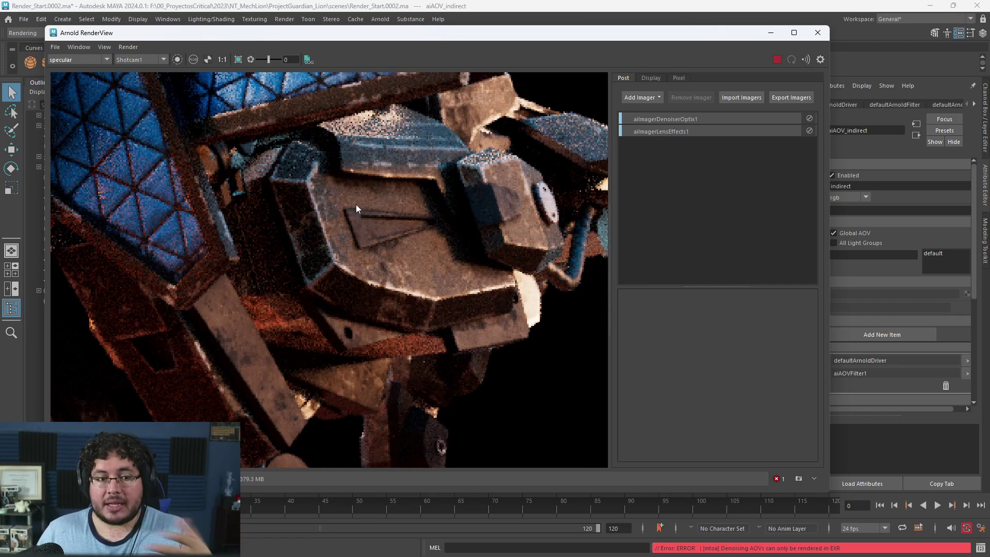
{"action": "scroll", "coordinate": [346, 196], "scroll_direction": "down", "scroll_amount": 3}
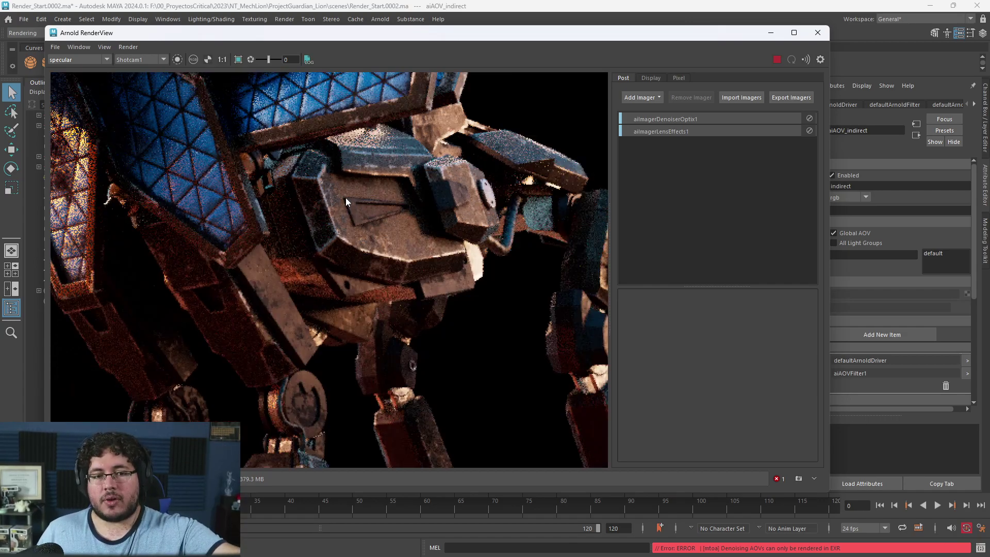
{"action": "scroll", "coordinate": [348, 202], "scroll_direction": "down", "scroll_amount": 3}
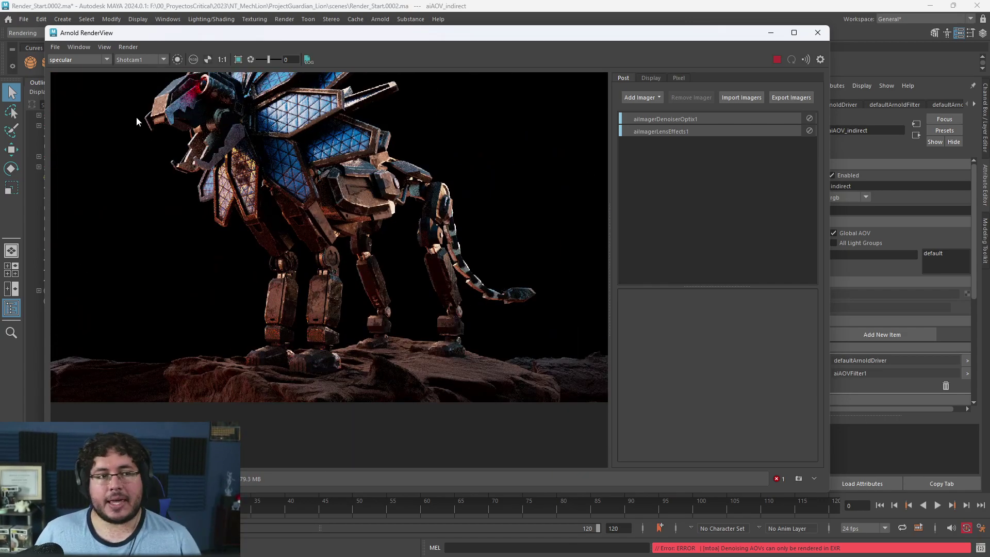
Display the transmission AOV and examine the lion's eye up close.
{"action": "left_click", "coordinate": [95, 60]}
{"action": "left_click", "coordinate": [85, 126]}
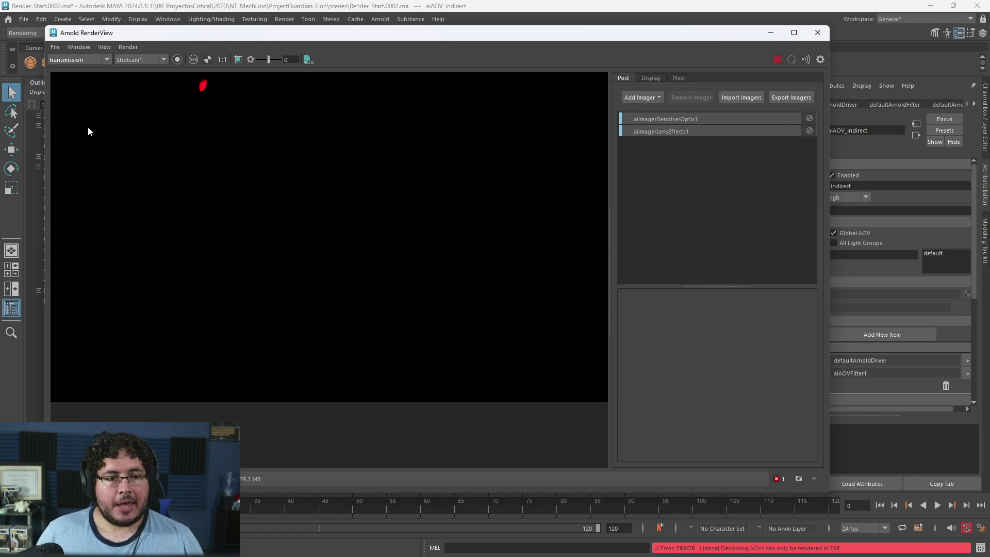
{"action": "scroll", "coordinate": [203, 133], "scroll_direction": "up", "scroll_amount": 3}
{"action": "middle_click_drag", "start_coordinate": [203, 132], "coordinate": [352, 189]}
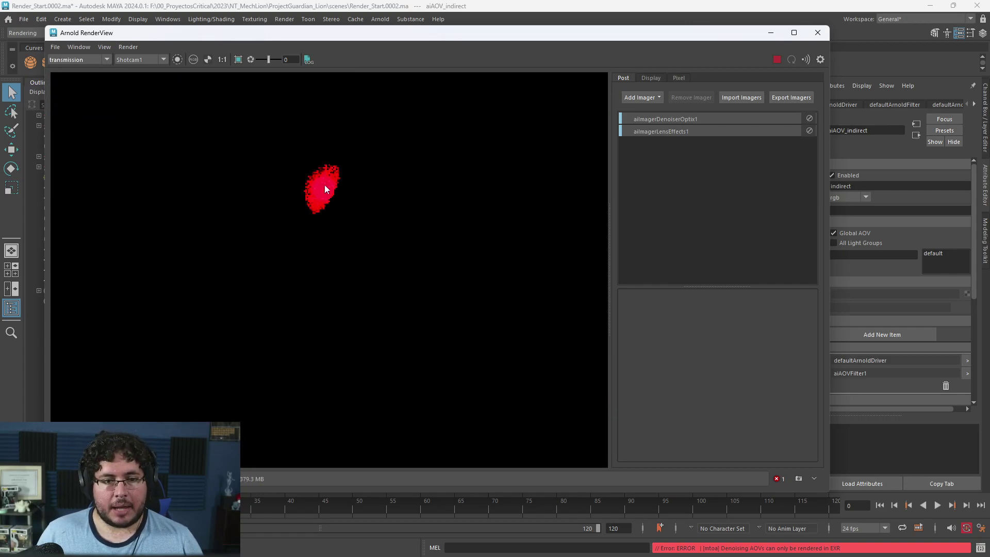
{"action": "scroll", "coordinate": [325, 190], "scroll_direction": "down", "scroll_amount": 4}
Display the Beauty pass again and examine the lion's head and mane panels.
{"action": "left_click", "coordinate": [69, 60]}
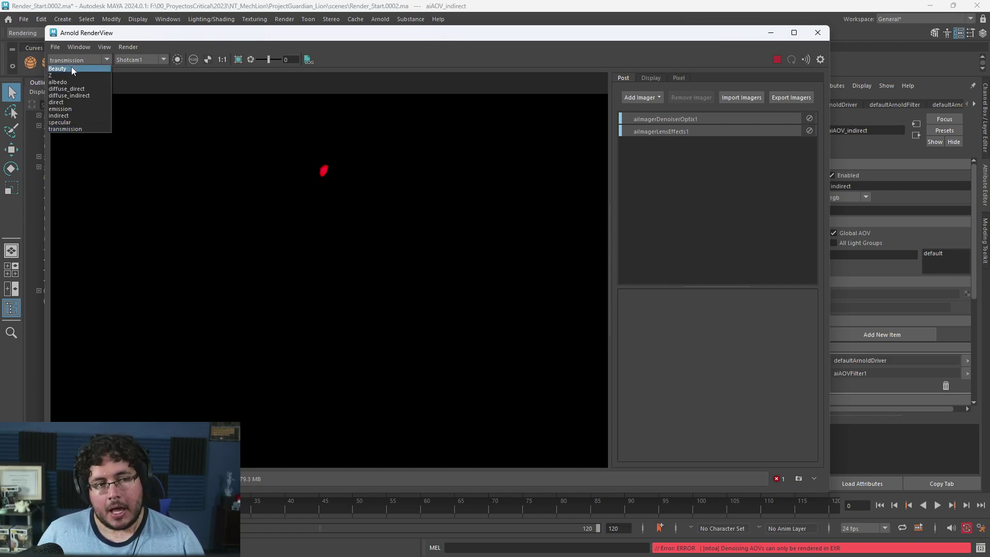
{"action": "left_click", "coordinate": [72, 67]}
{"action": "scroll", "coordinate": [316, 163], "scroll_direction": "up", "scroll_amount": 4}
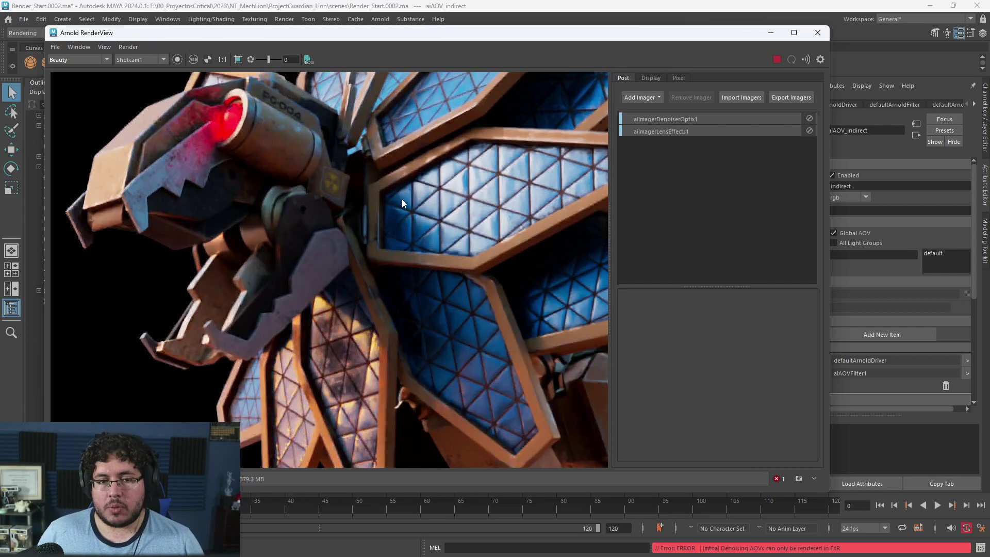
{"action": "scroll", "coordinate": [463, 202], "scroll_direction": "down", "scroll_amount": 4}
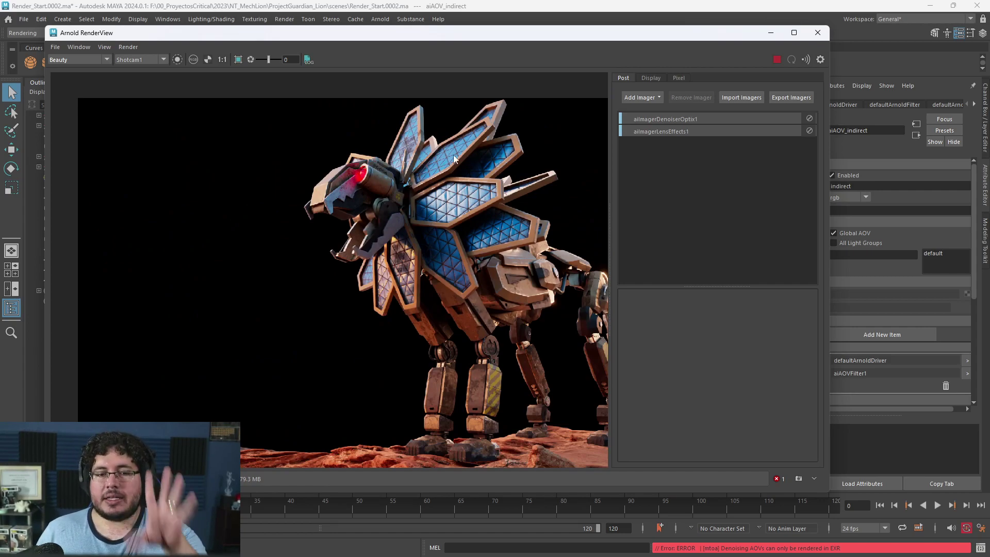
Minimize the RenderView, review the AOV and common file output options in the Render Settings, and close the settings.
{"action": "left_click", "coordinate": [769, 36]}
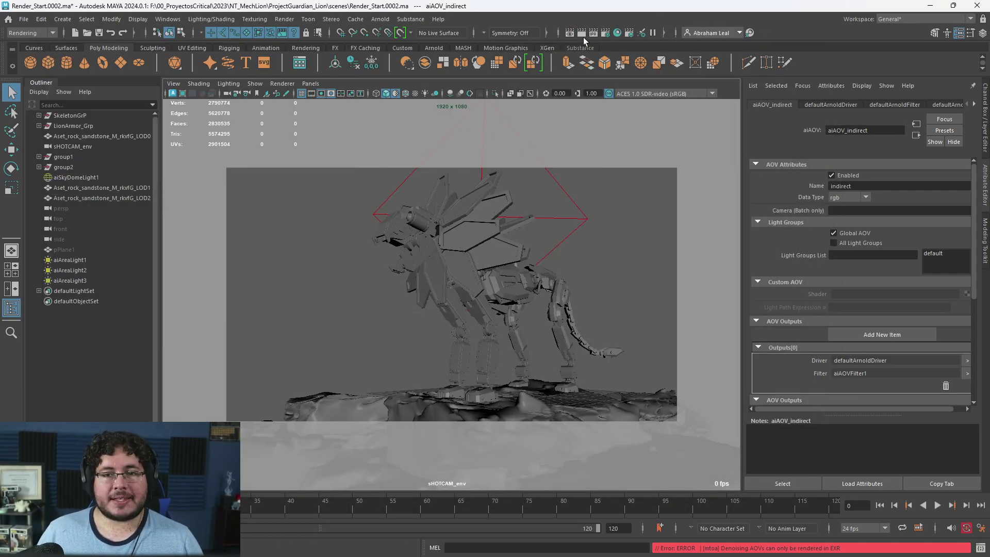
{"action": "left_click", "coordinate": [593, 33]}
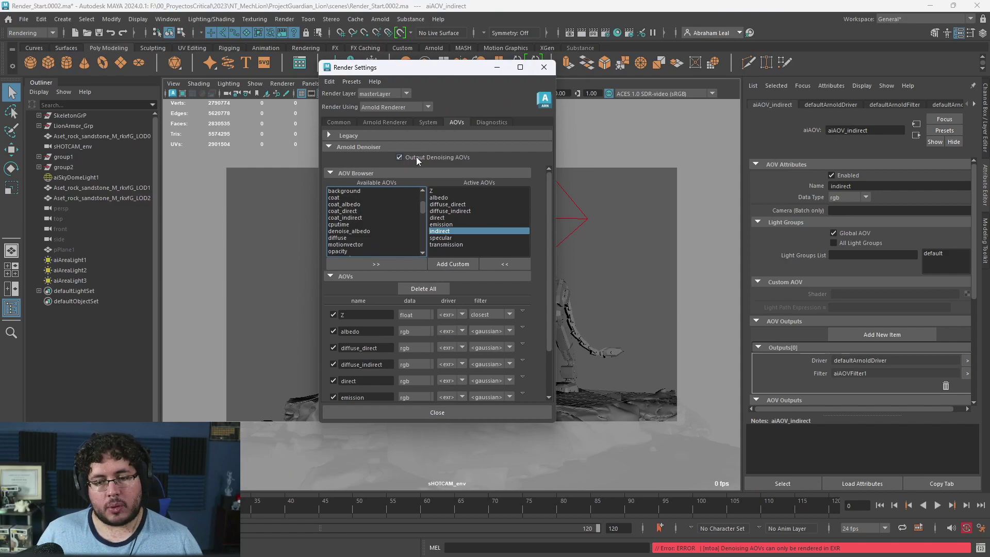
{"action": "left_click", "coordinate": [347, 122]}
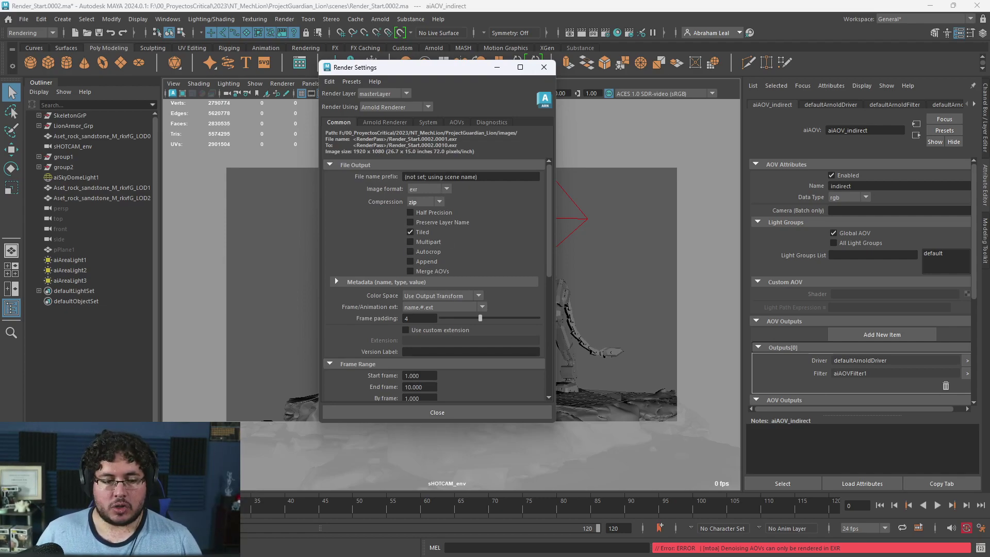
{"action": "left_click", "coordinate": [437, 412]}
Look over the Beauty render of the lion and switch to Chrome to show the Exr-IO plugin website.
{"action": "scroll", "coordinate": [294, 205], "scroll_direction": "down", "scroll_amount": 2}
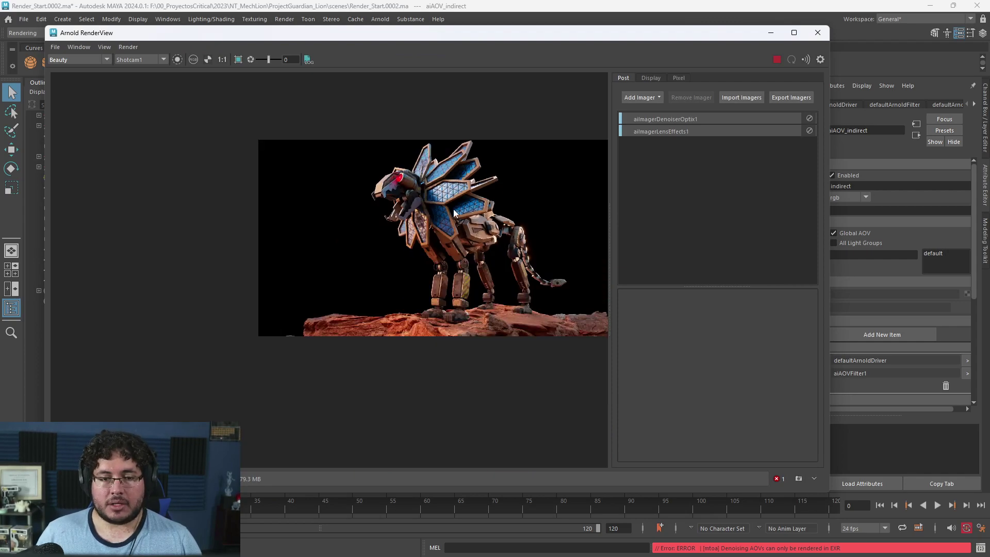
{"action": "scroll", "coordinate": [454, 208], "scroll_direction": "up", "scroll_amount": 3}
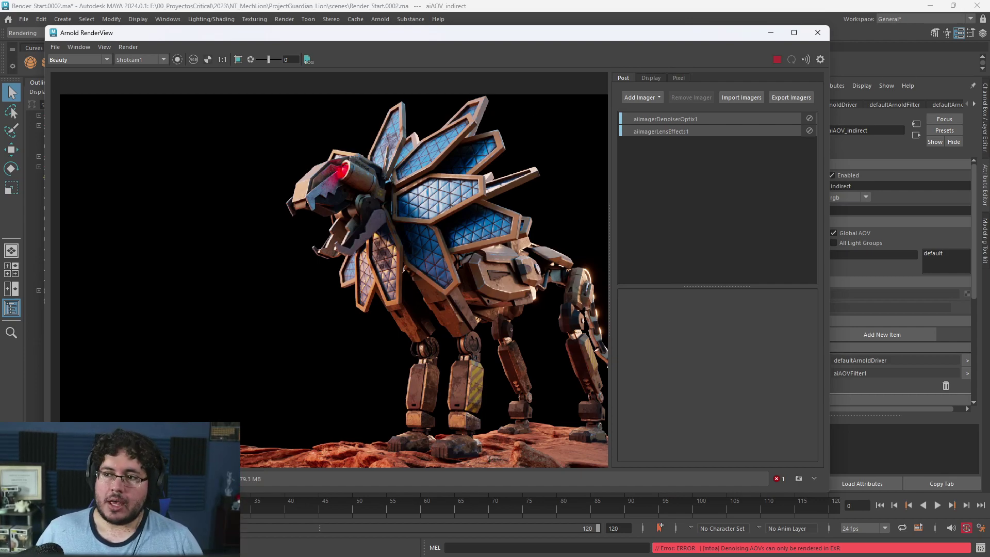
{"action": "key", "text": "alt+Tab"}
{"action": "double_click", "coordinate": [601, 97]}
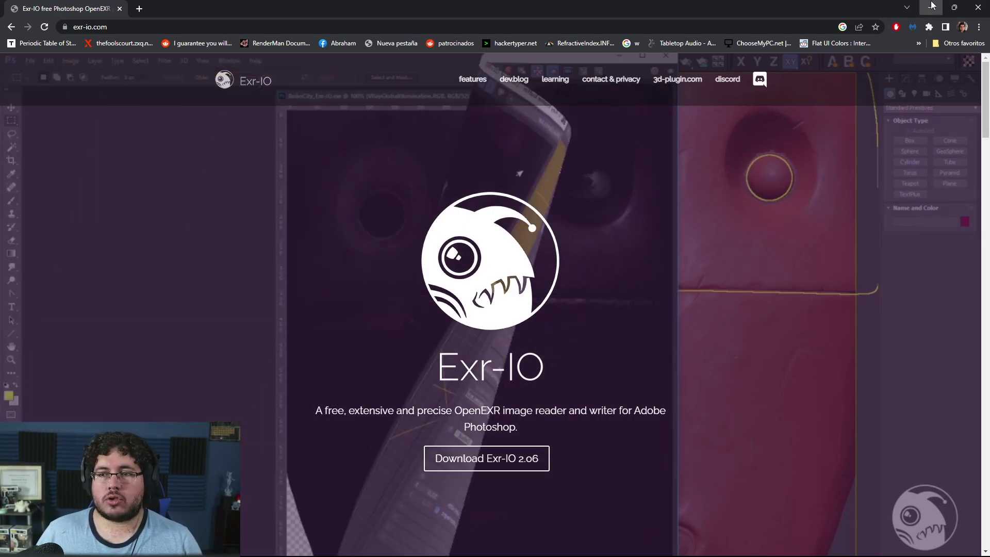
Switch to Photoshop and close the open Lion_Aovs.exr document without saving its changes.
{"action": "key", "text": "alt+Tab"}
{"action": "key", "text": "alt+Tab"}
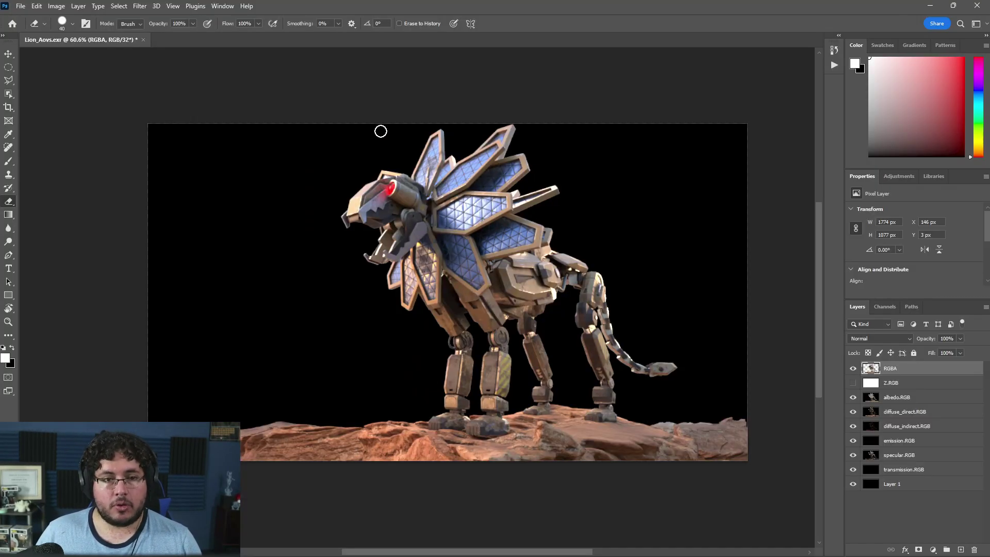
{"action": "left_click", "coordinate": [143, 39]}
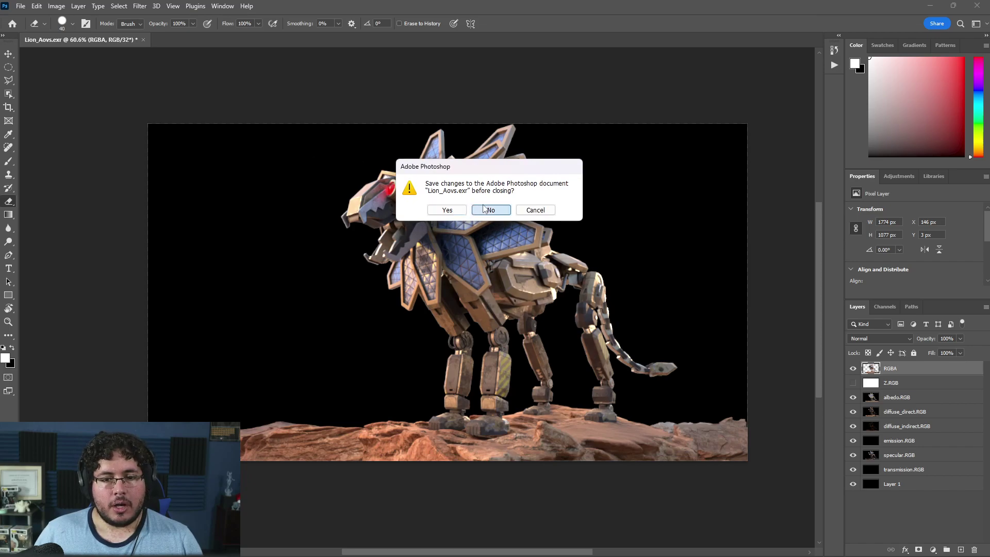
{"action": "left_click", "coordinate": [483, 205]}
Open the Lion_Aovs EXR file from the Desktop folder.
{"action": "key", "text": "ctrl+o"}
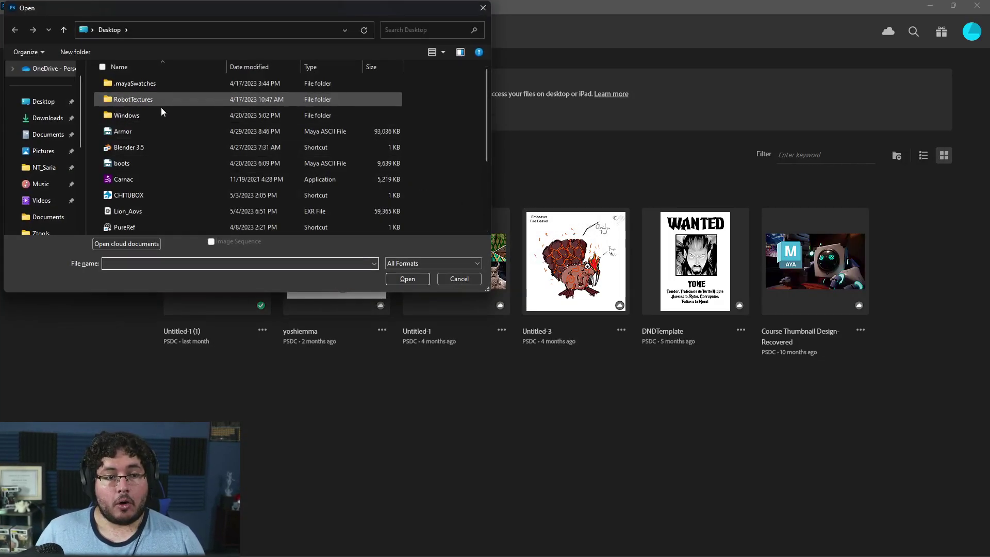
{"action": "scroll", "coordinate": [136, 199], "scroll_direction": "down", "scroll_amount": 1}
{"action": "left_click", "coordinate": [127, 163]}
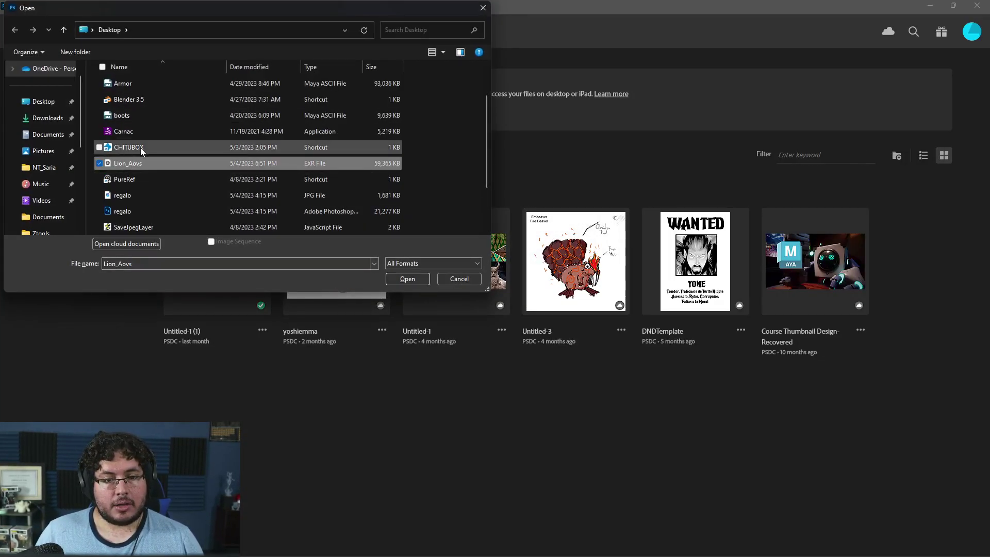
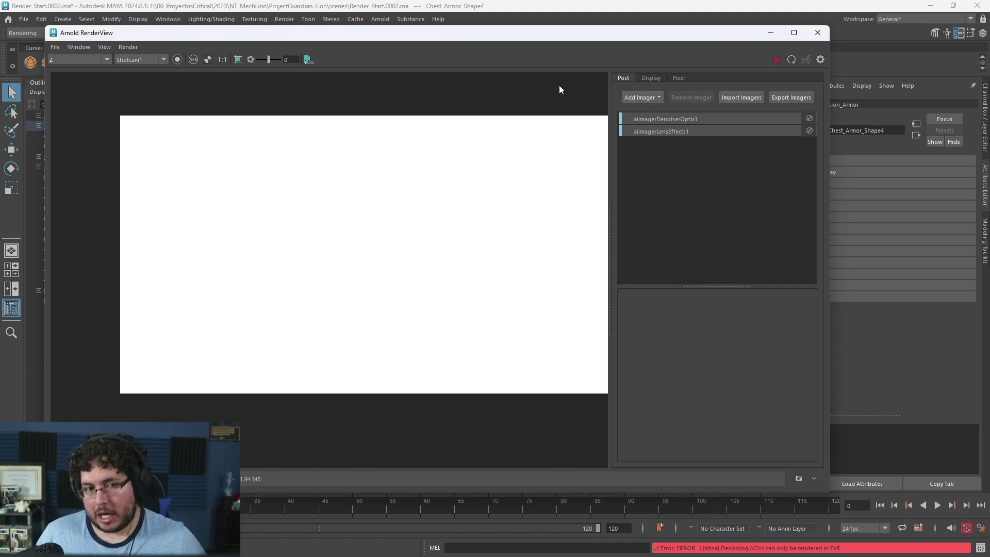
Inspect the Z AOV's pixel values and depth shading at a display exposure of -10, and minimize the RenderView.
{"action": "left_click", "coordinate": [678, 78]}
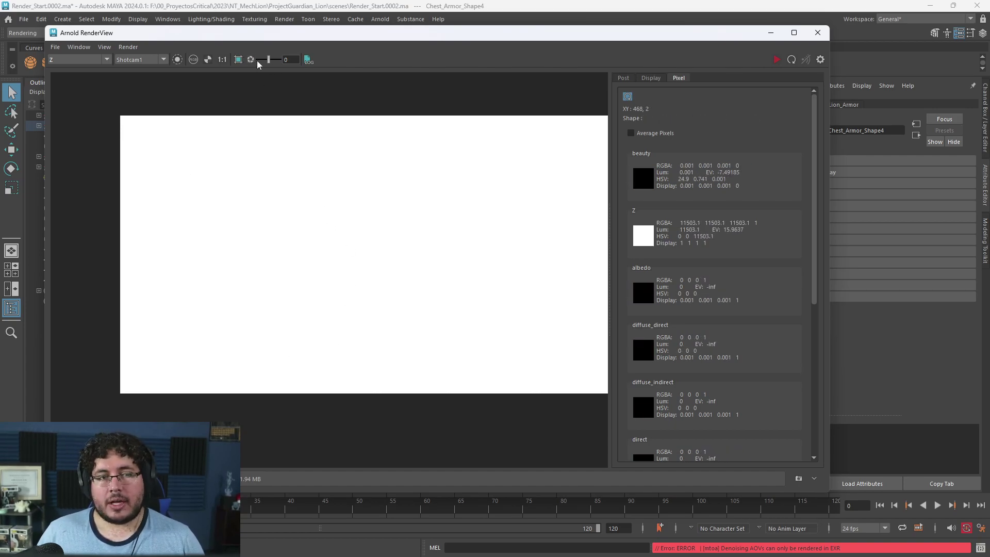
{"action": "left_click", "coordinate": [291, 58]}
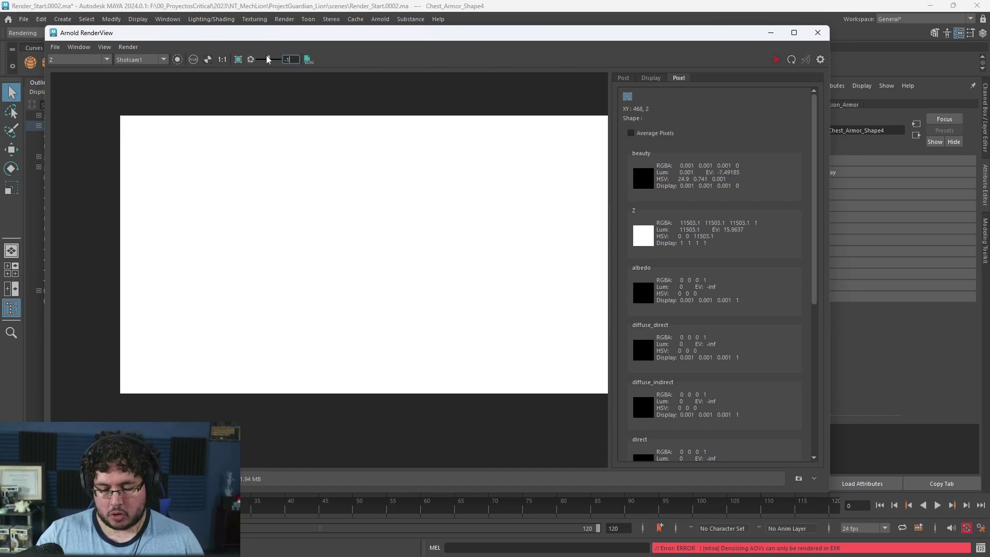
{"action": "left_click_drag", "start_coordinate": [268, 59], "coordinate": [258, 59]}
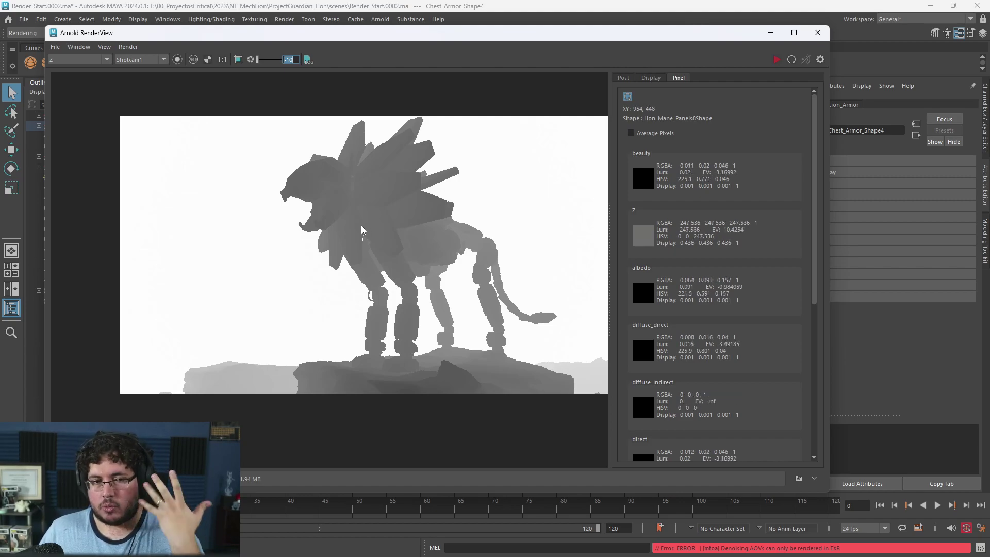
{"action": "left_click", "coordinate": [770, 32]}
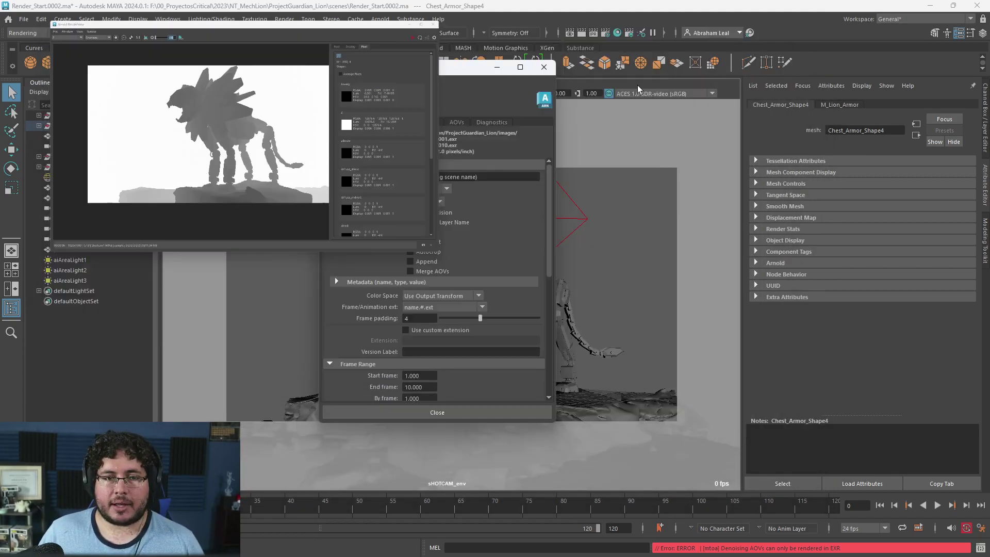
Switch to Photoshop and hide every layer below RGBA, from Z.RGB through transmission.RGB.
{"action": "key", "text": "alt+Tab"}
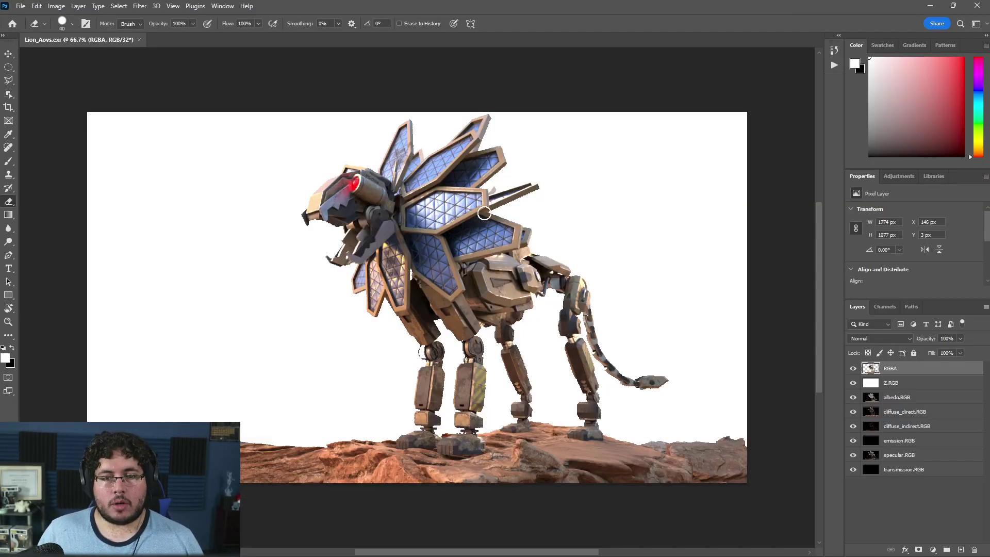
{"action": "scroll", "coordinate": [542, 206], "scroll_direction": "up", "scroll_amount": 3, "text": "alt"}
{"action": "scroll", "coordinate": [524, 212], "scroll_direction": "down", "scroll_amount": 2, "text": "alt"}
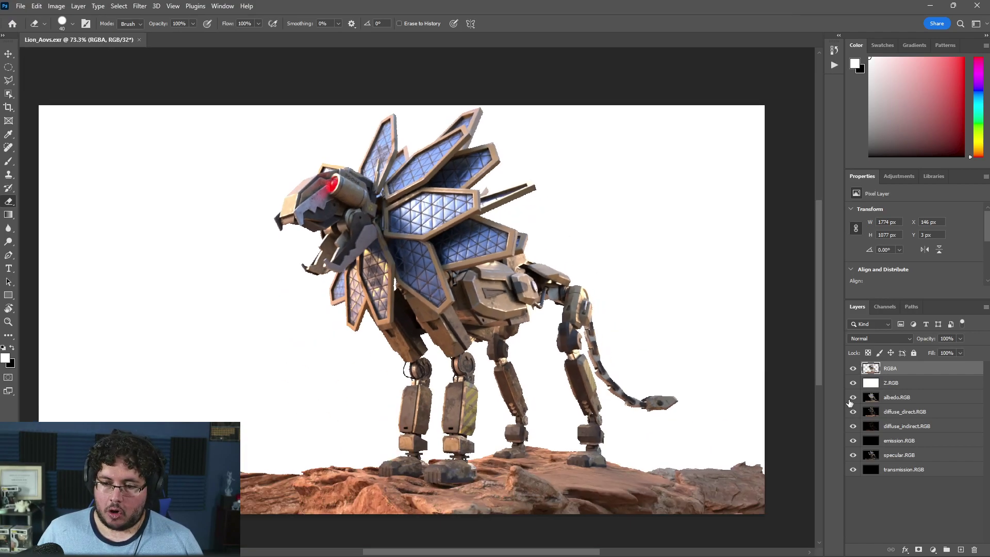
{"action": "left_click_drag", "start_coordinate": [853, 382], "coordinate": [852, 470]}
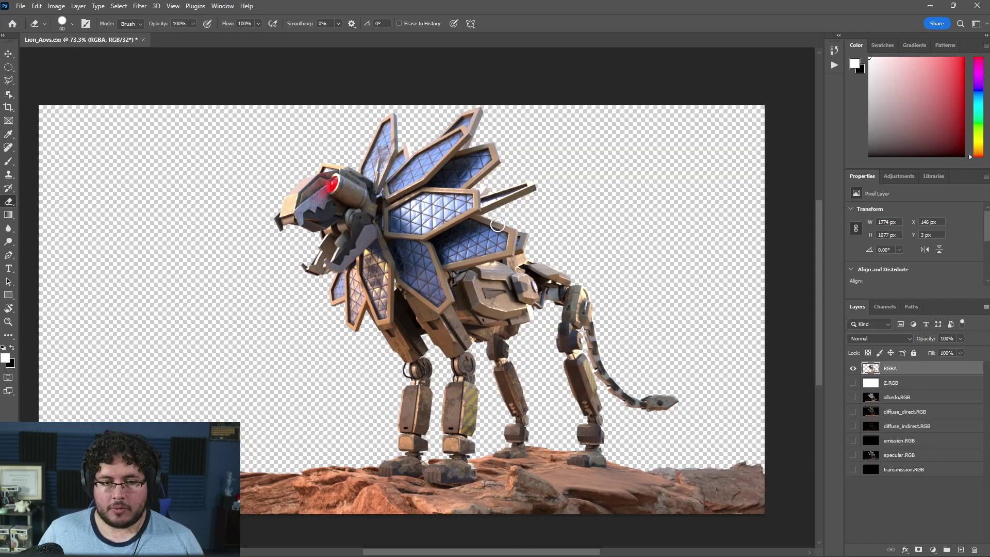
{"action": "scroll", "coordinate": [470, 288], "scroll_direction": "down", "scroll_amount": 1, "text": "alt"}
Return to Maya's RenderView, display the Beauty AOV with the imager list, and set the display exposure to 0.
{"action": "key", "text": "alt+Tab"}
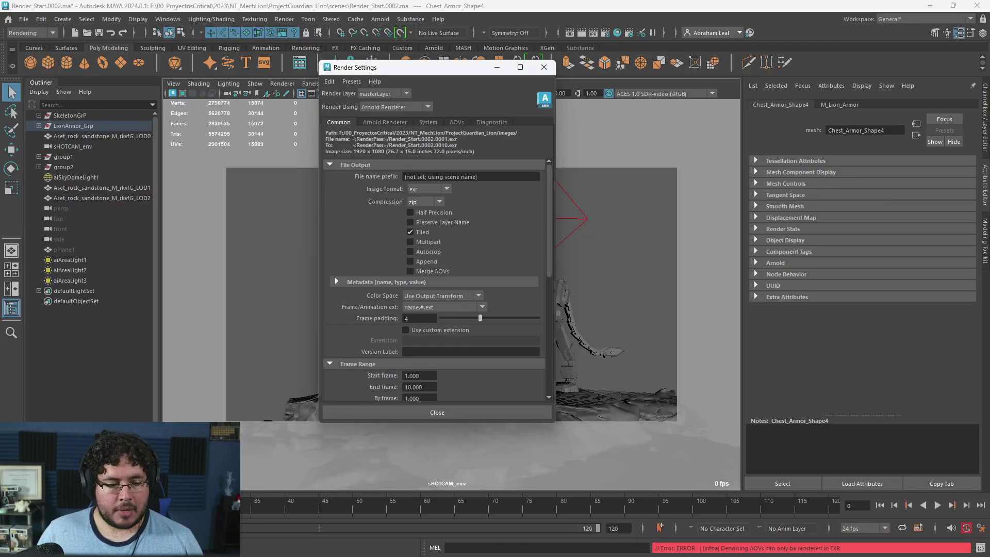
{"action": "key", "text": "alt+Tab"}
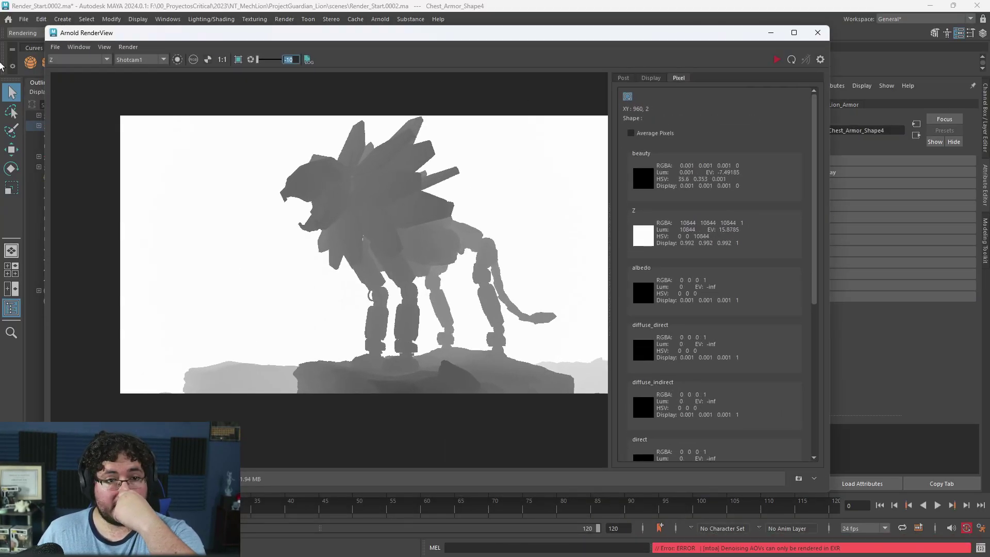
{"action": "left_click", "coordinate": [83, 60]}
{"action": "left_click", "coordinate": [81, 73]}
{"action": "left_click", "coordinate": [622, 79]}
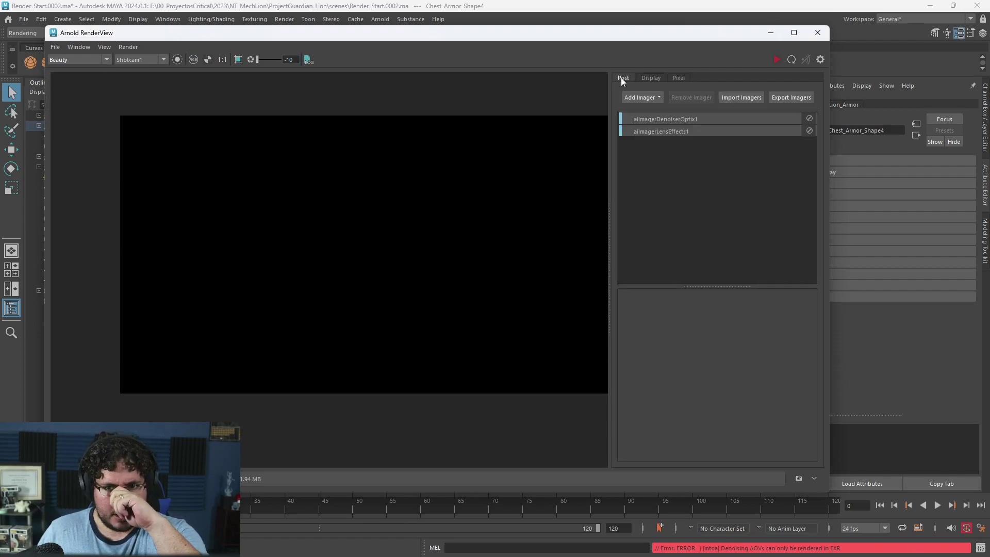
{"action": "left_click", "coordinate": [290, 59]}
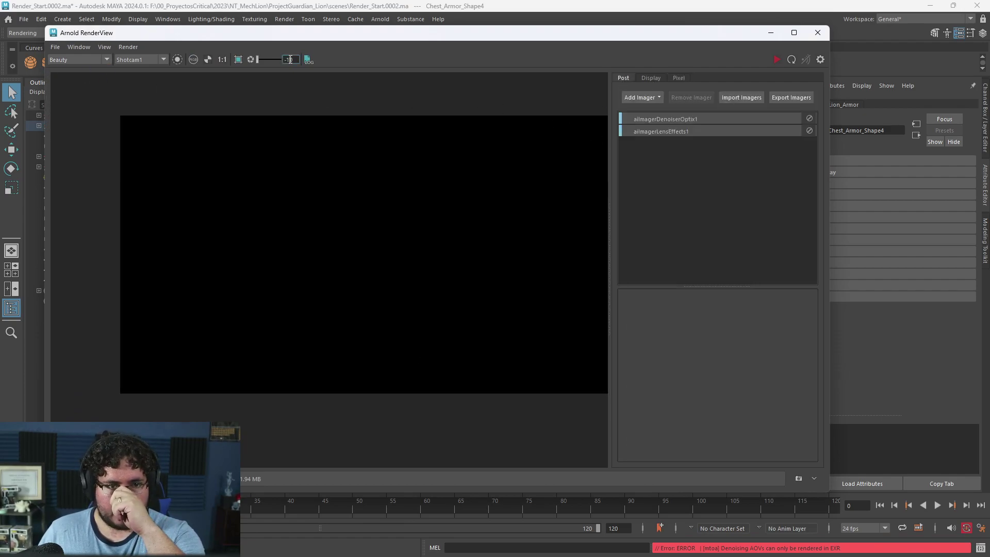
{"action": "type", "text": "0"}
{"action": "key", "text": "Return"}
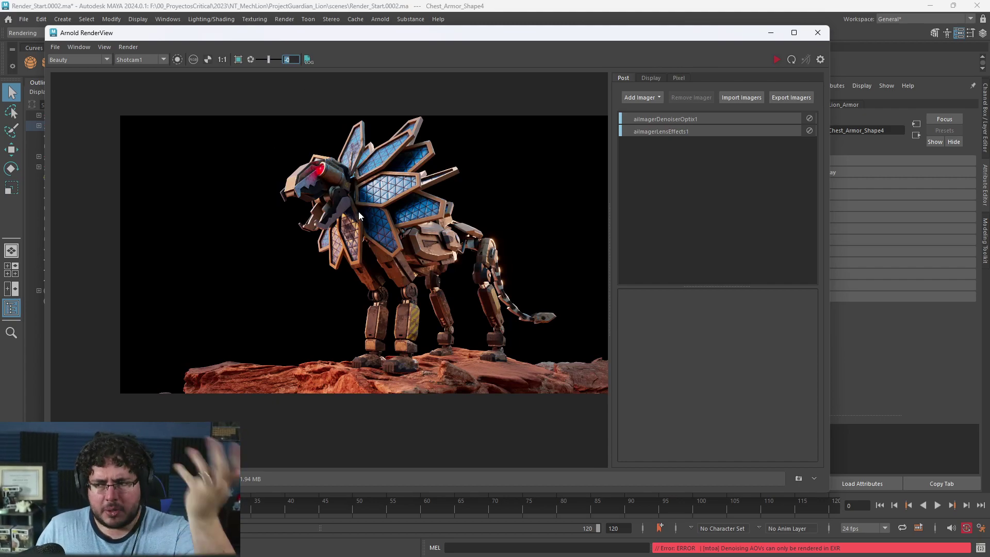
Examine the Beauty render's colors on the lion's body and switch to Photoshop.
{"action": "scroll", "coordinate": [464, 253], "scroll_direction": "up", "scroll_amount": 3}
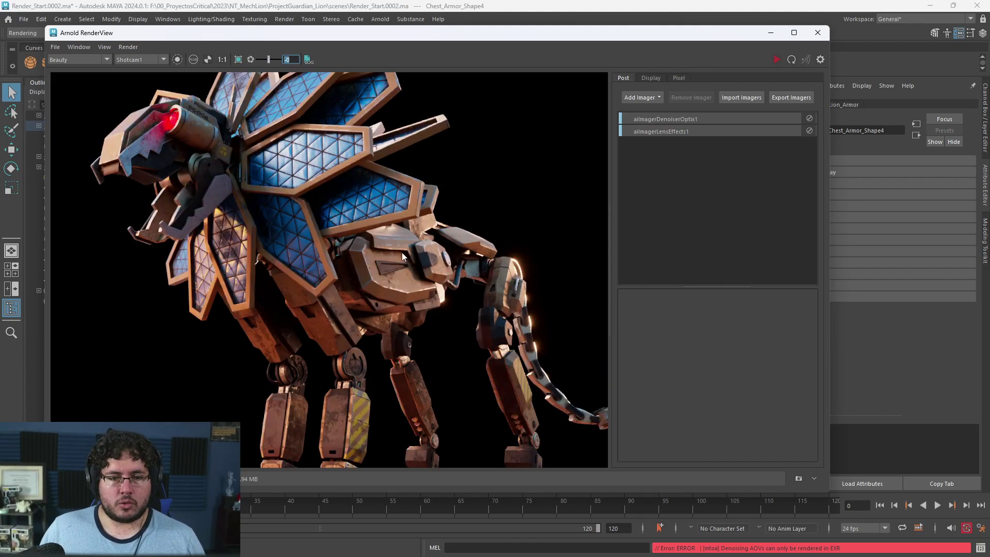
{"action": "scroll", "coordinate": [401, 253], "scroll_direction": "down", "scroll_amount": 3}
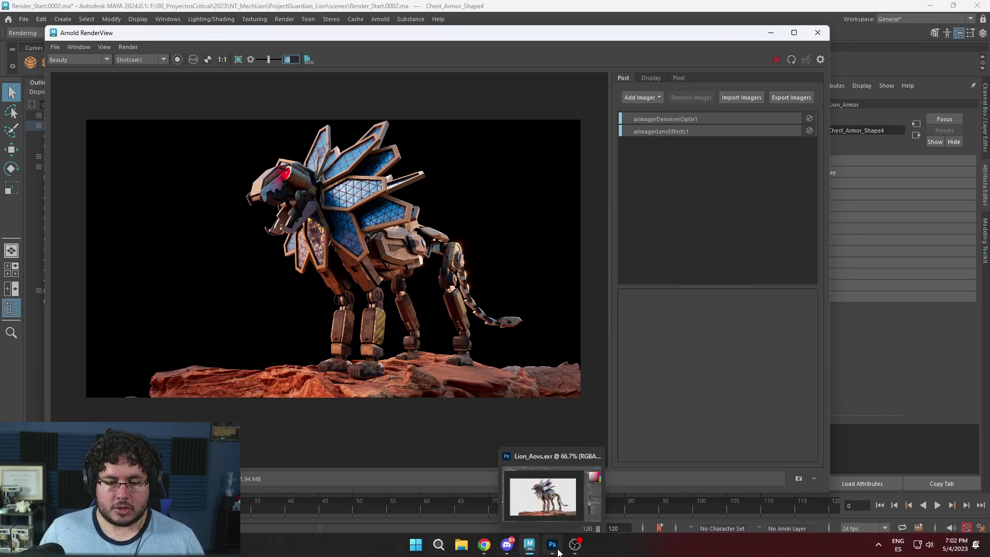
{"action": "left_click", "coordinate": [556, 550]}
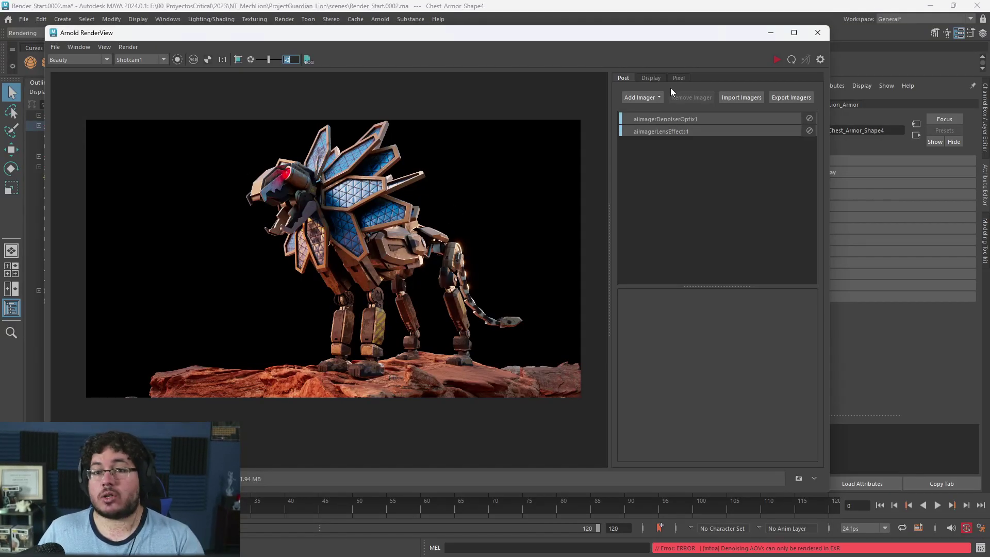
Review the RenderView's display color management settings, minimize it, and switch to Photoshop.
{"action": "left_click", "coordinate": [648, 80]}
{"action": "left_click", "coordinate": [723, 262]}
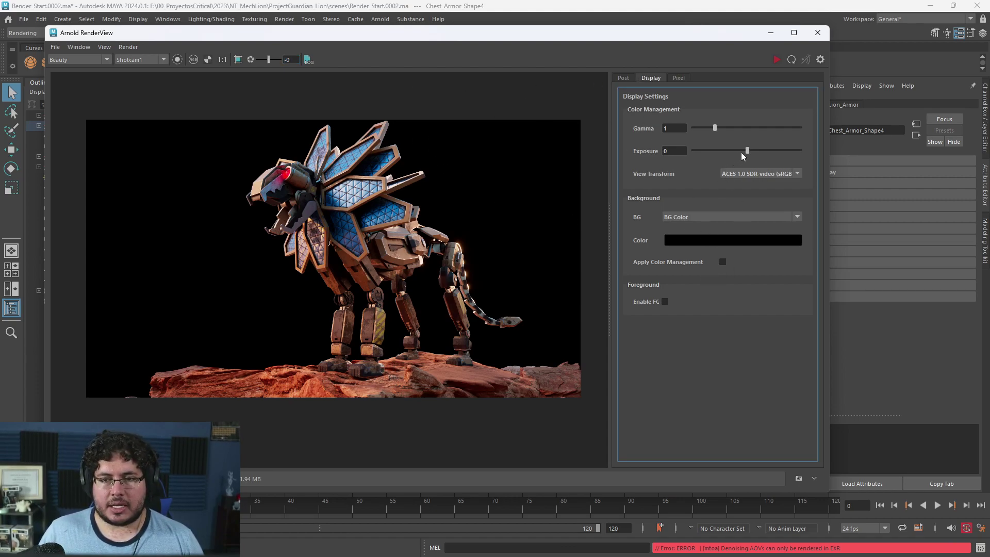
{"action": "left_click", "coordinate": [771, 33]}
{"action": "key", "text": "alt+Tab"}
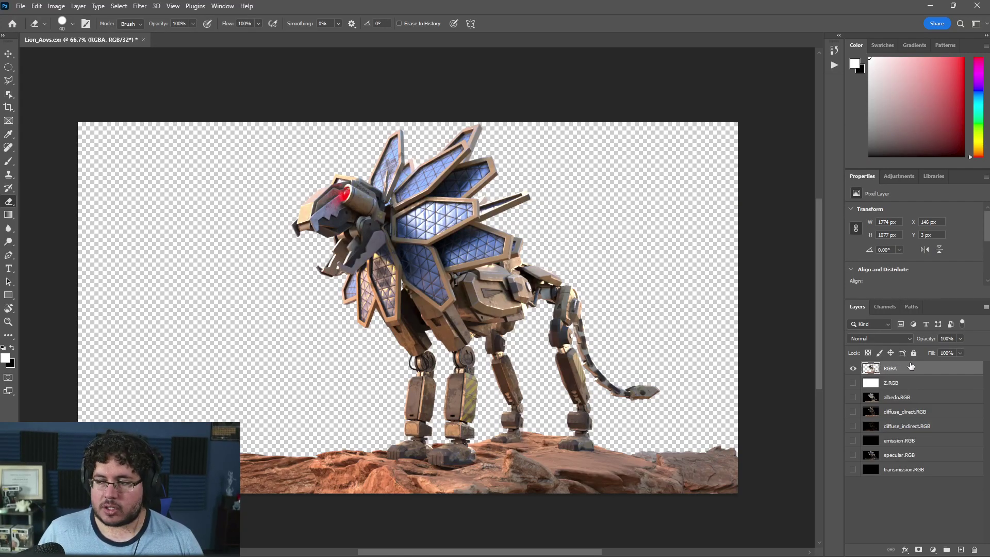
Apply an Exposure adjustment to the RGBA layer with exposure -0.13 and gamma correction 0.72.
{"action": "left_click", "coordinate": [139, 7]}
{"action": "mouse_move", "coordinate": [56, 6]}
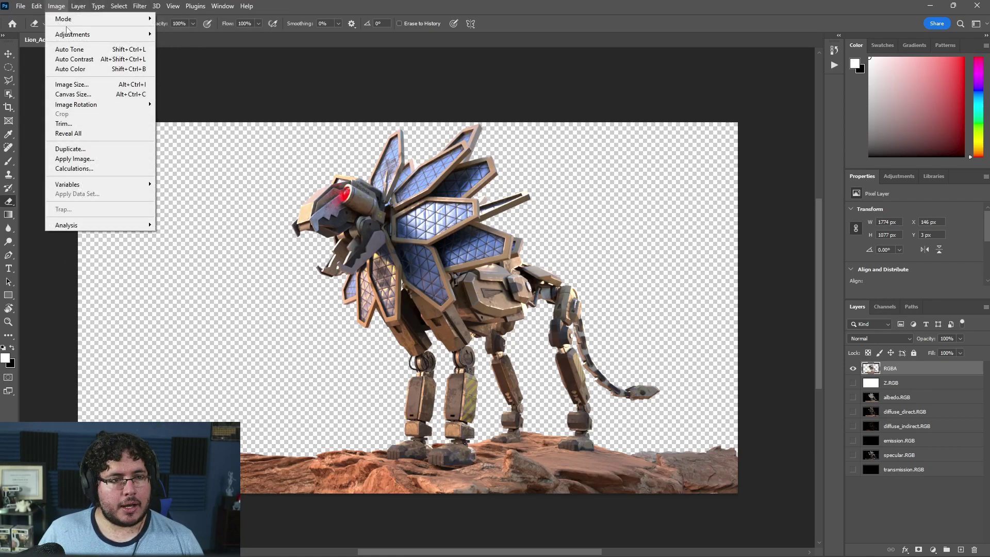
{"action": "mouse_move", "coordinate": [93, 34]}
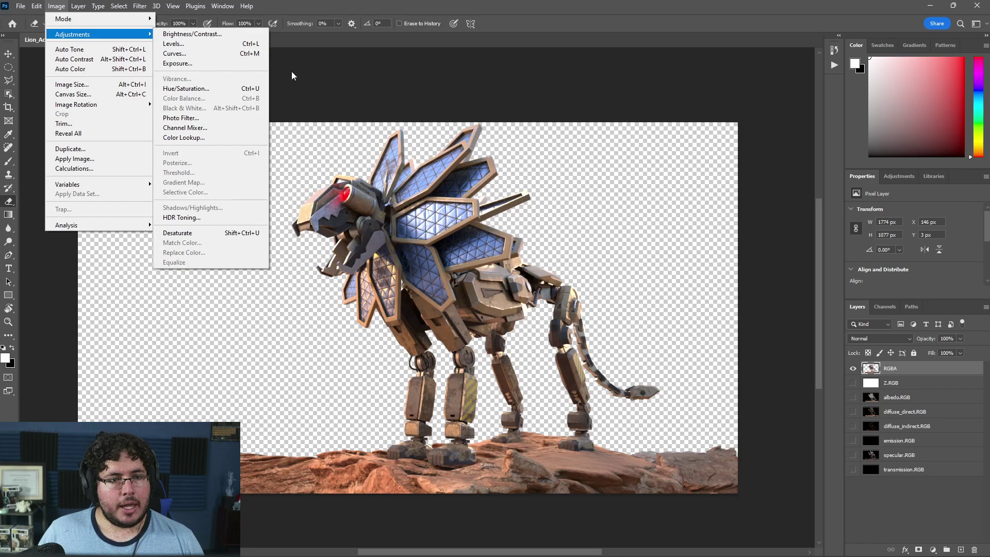
{"action": "left_click", "coordinate": [201, 64]}
{"action": "left_click_drag", "start_coordinate": [464, 237], "coordinate": [466, 237]}
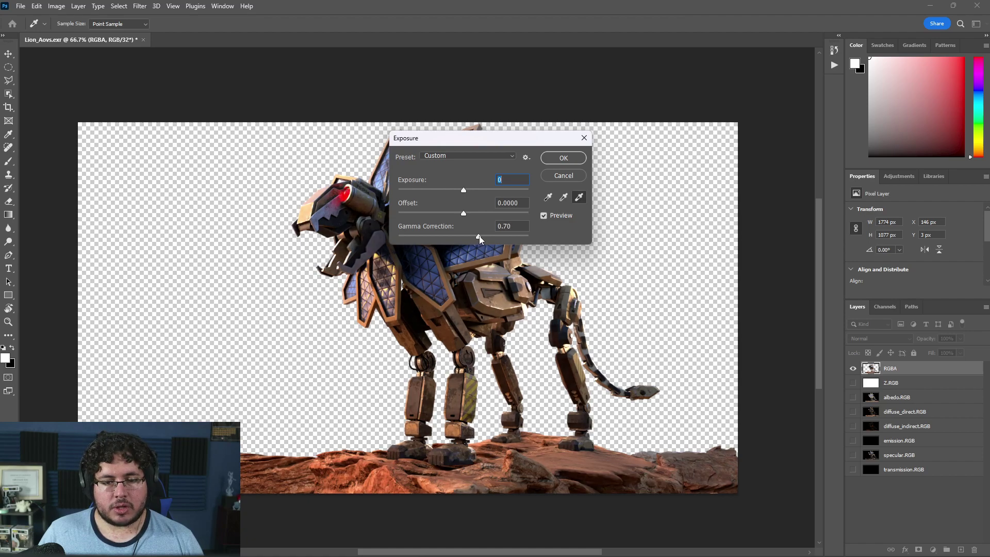
{"action": "left_click_drag", "start_coordinate": [480, 239], "coordinate": [478, 238]}
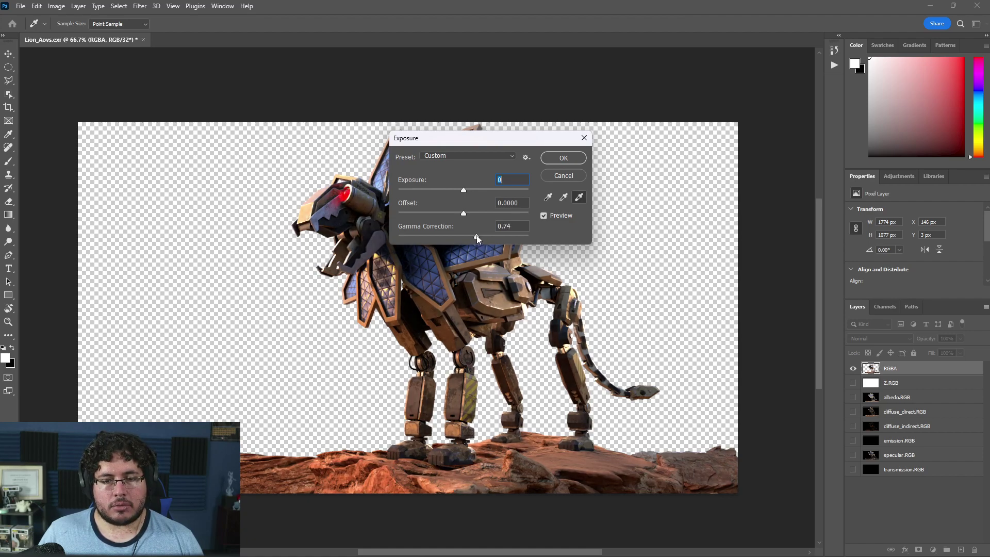
{"action": "left_click", "coordinate": [478, 237]}
{"action": "left_click_drag", "start_coordinate": [463, 190], "coordinate": [463, 192]}
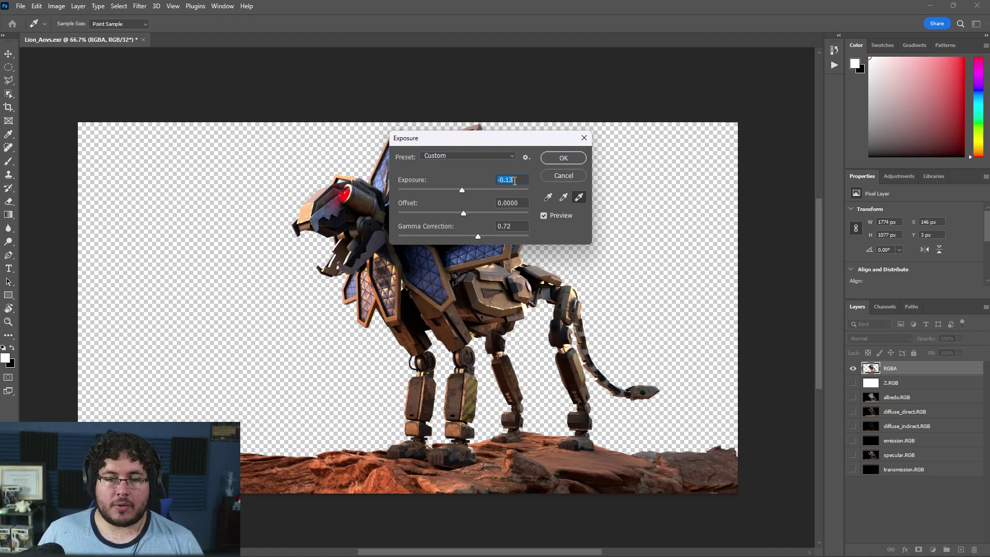
{"action": "key", "text": "Return"}
{"action": "key", "text": "e"}
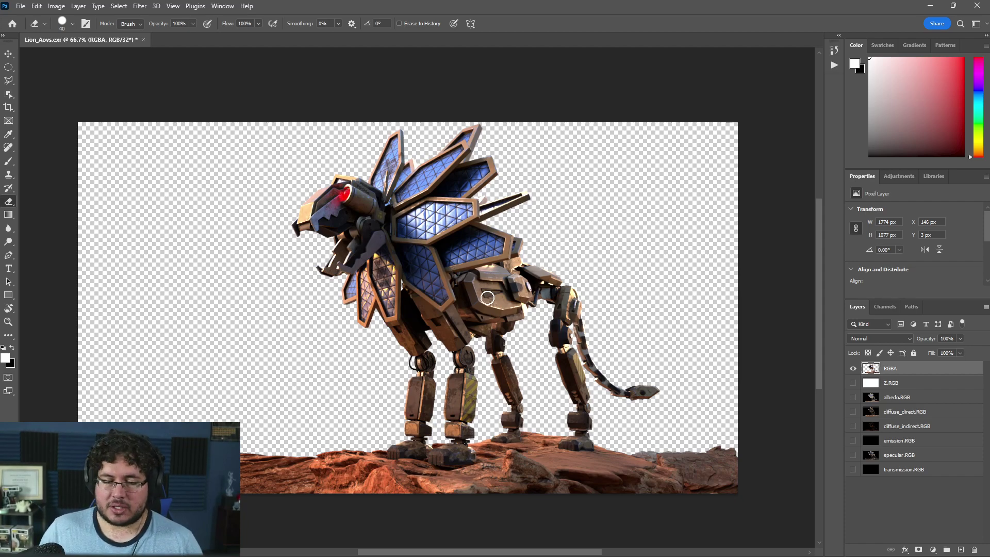
Show the albedo.RGB and specular.RGB layers instead of RGBA, and move specular.RGB directly above albedo.RGB.
{"action": "left_click", "coordinate": [852, 368]}
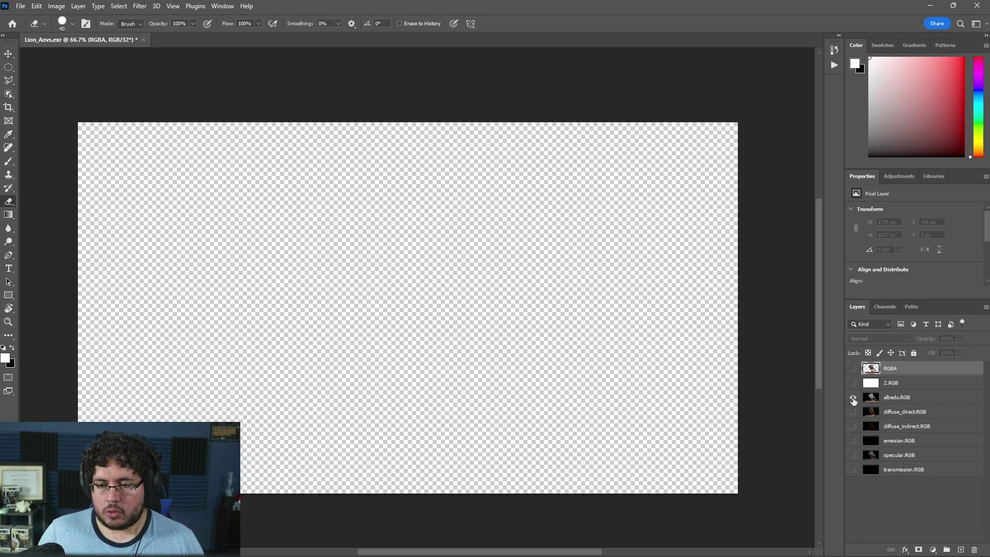
{"action": "left_click", "coordinate": [853, 397]}
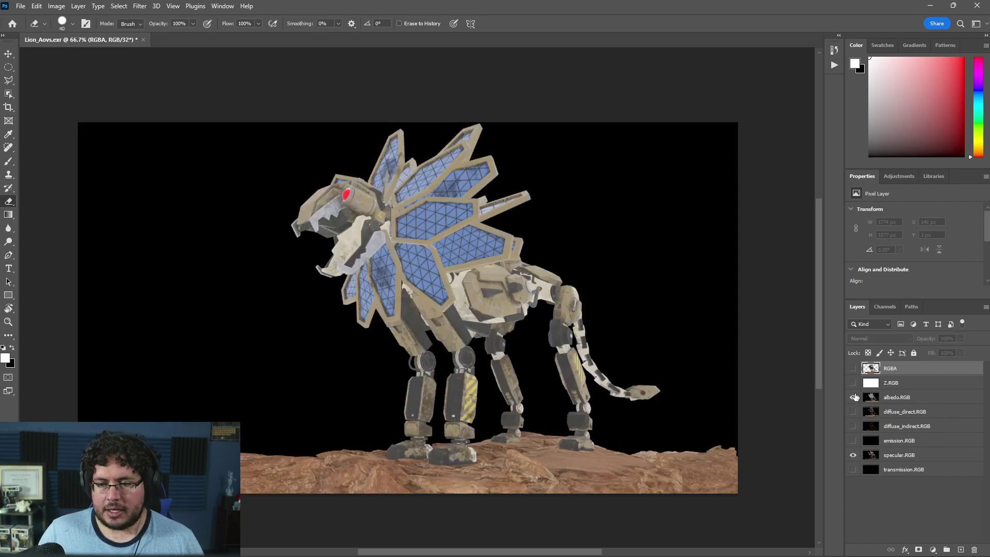
{"action": "left_click_drag", "start_coordinate": [910, 455], "coordinate": [895, 397]}
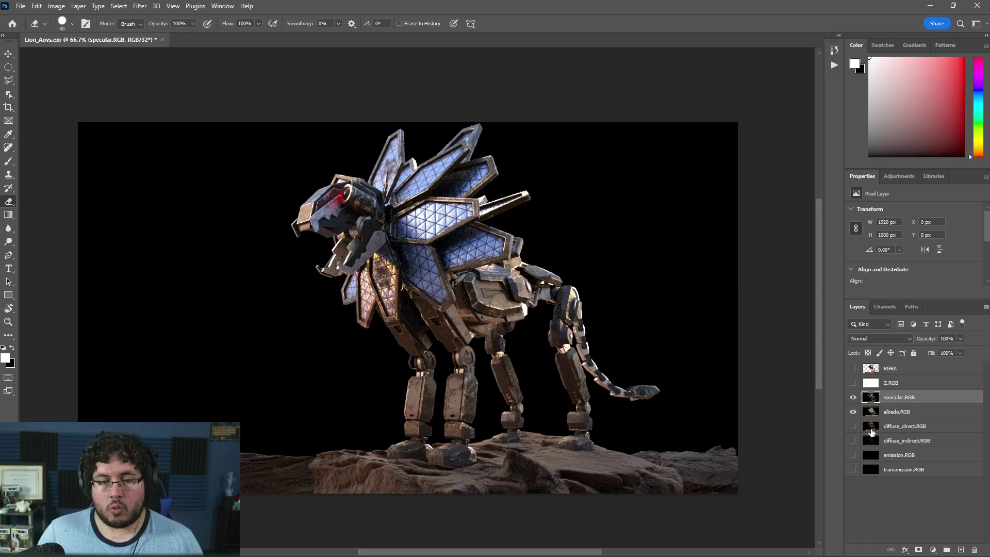
Set the specular.RGB layer's blend mode to Multiply and toggle its and albedo.RGB's visibility to compare the two passes.
{"action": "left_click", "coordinate": [887, 339]}
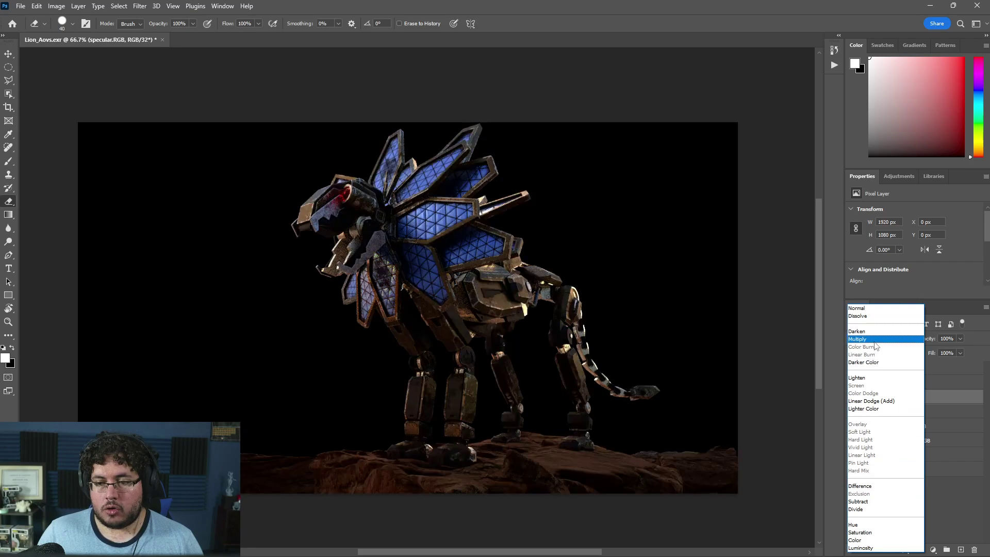
{"action": "left_click", "coordinate": [874, 341]}
{"action": "left_click", "coordinate": [853, 397]}
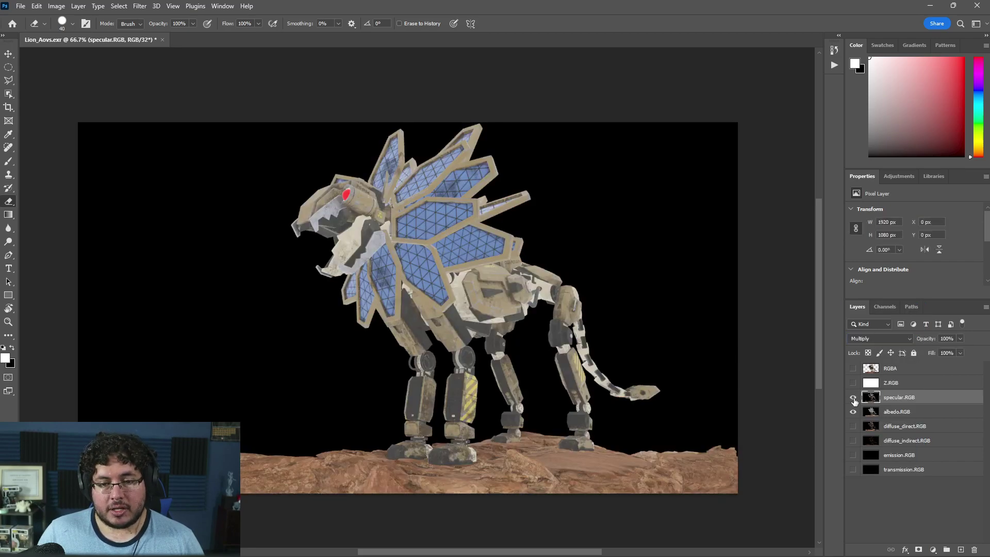
{"action": "left_click", "coordinate": [852, 397]}
{"action": "left_click", "coordinate": [853, 398]}
{"action": "left_click", "coordinate": [853, 397]}
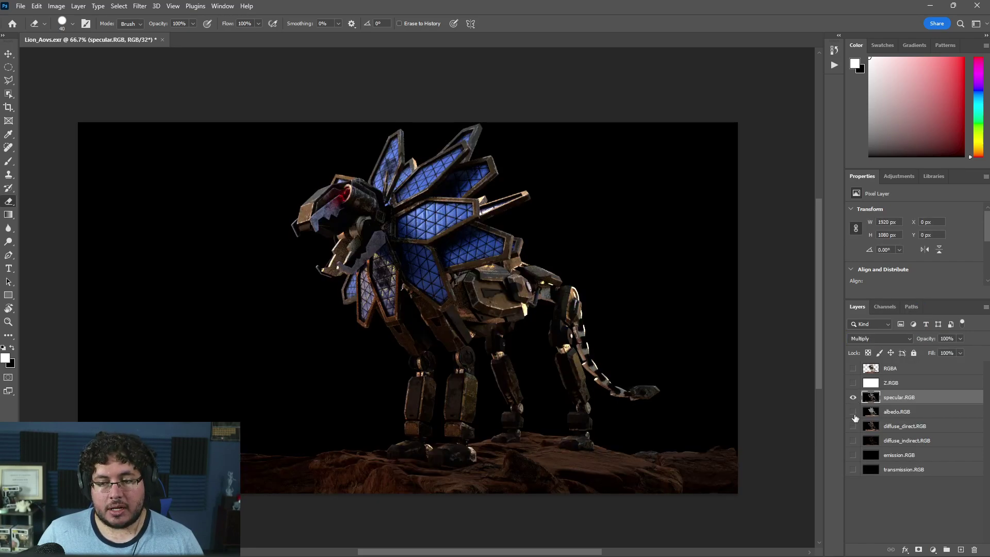
{"action": "left_click", "coordinate": [853, 412]}
{"action": "left_click", "coordinate": [854, 412]}
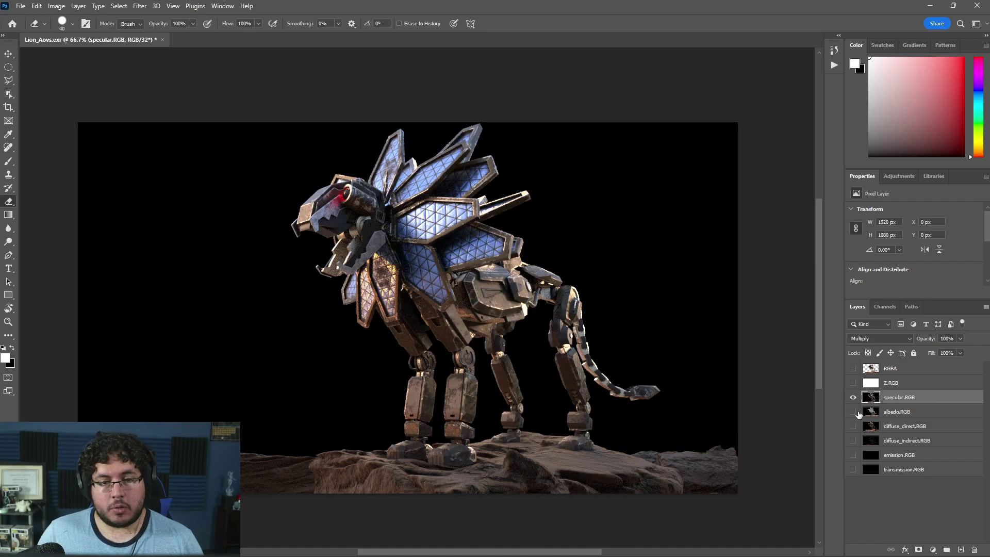
Show albedo.RGB and diffuse_direct.RGB, move diffuse_direct.RGB above specular.RGB, and set its blend mode to Linear Dodge (Add).
{"action": "left_click", "coordinate": [853, 412]}
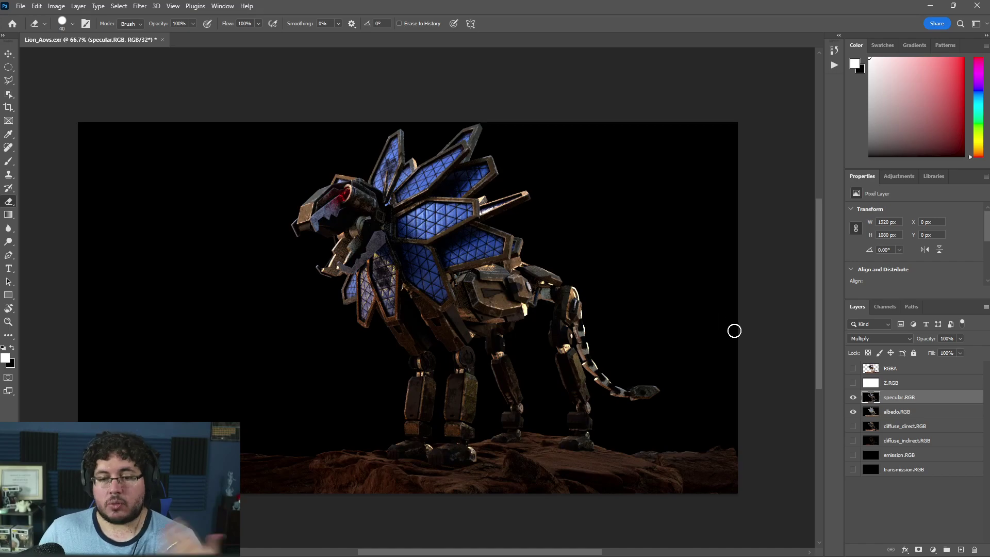
{"action": "left_click", "coordinate": [853, 427]}
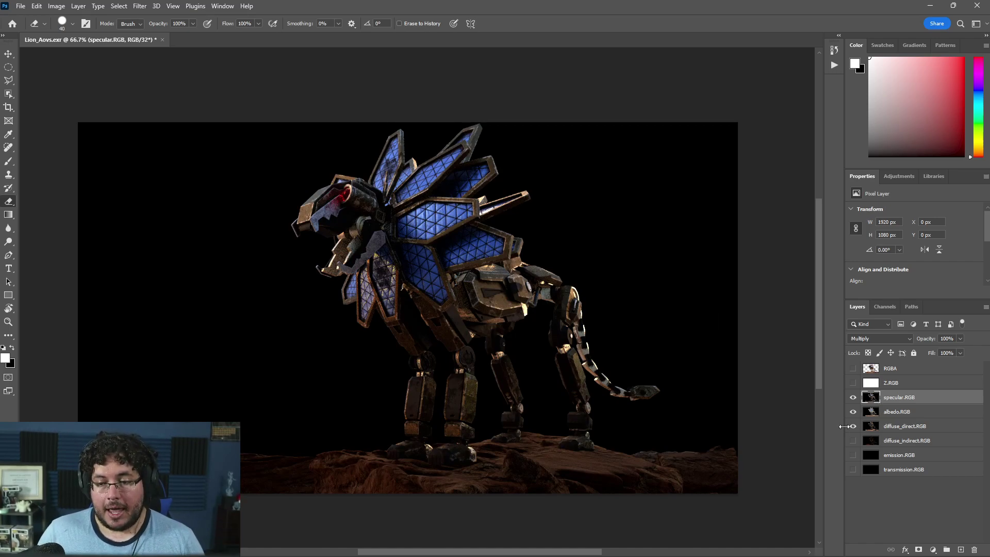
{"action": "left_click", "coordinate": [911, 426]}
{"action": "left_click_drag", "start_coordinate": [911, 427], "coordinate": [907, 390]}
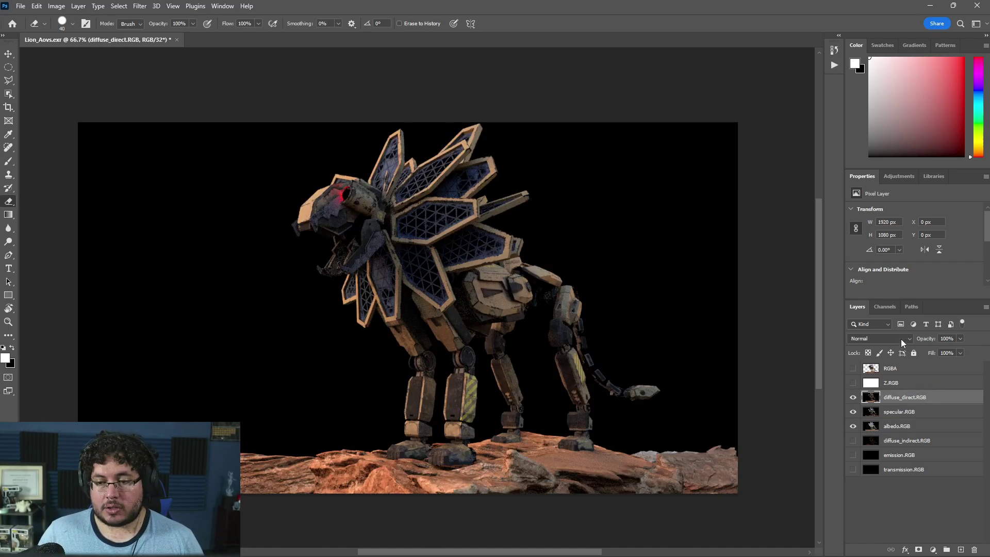
{"action": "left_click", "coordinate": [901, 339]}
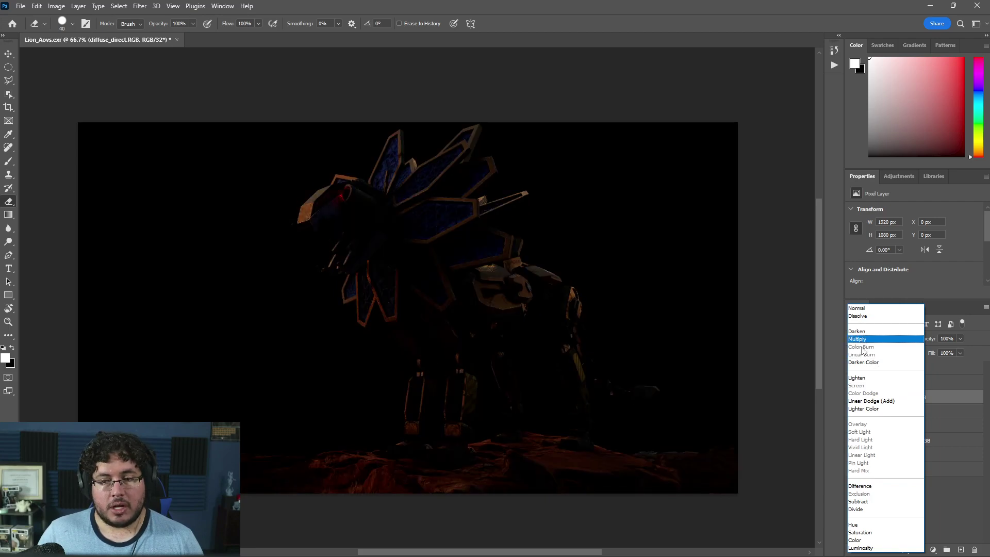
{"action": "left_click", "coordinate": [868, 401]}
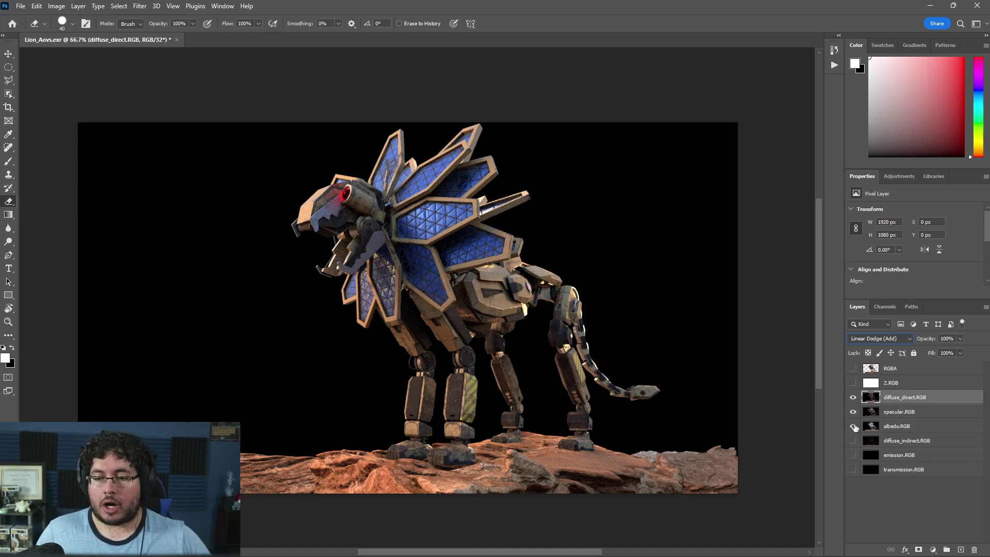
Show diffuse_indirect.RGB, move it above diffuse_direct.RGB, set its blend mode to Linear Dodge (Add), and toggle its visibility to compare.
{"action": "left_click", "coordinate": [853, 441]}
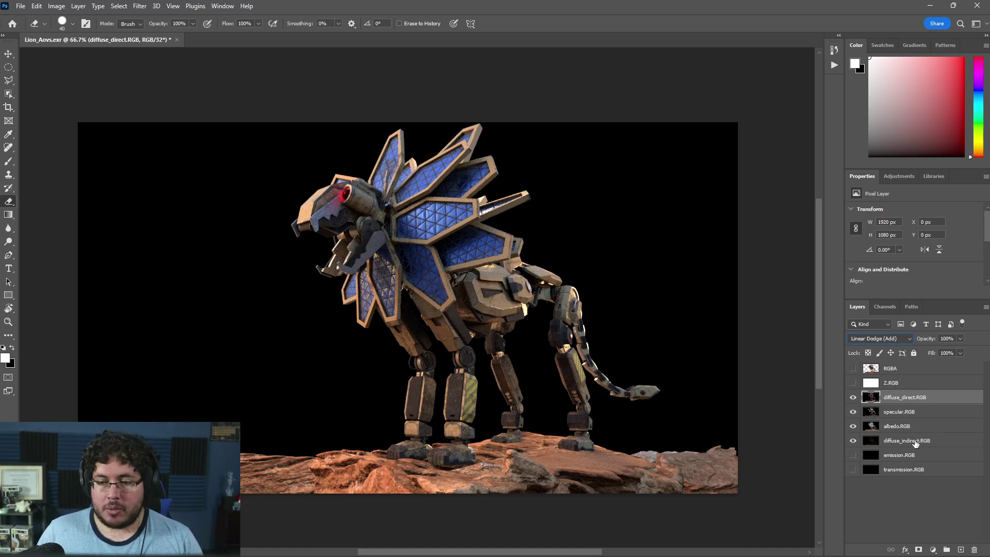
{"action": "left_click_drag", "start_coordinate": [916, 442], "coordinate": [915, 397]}
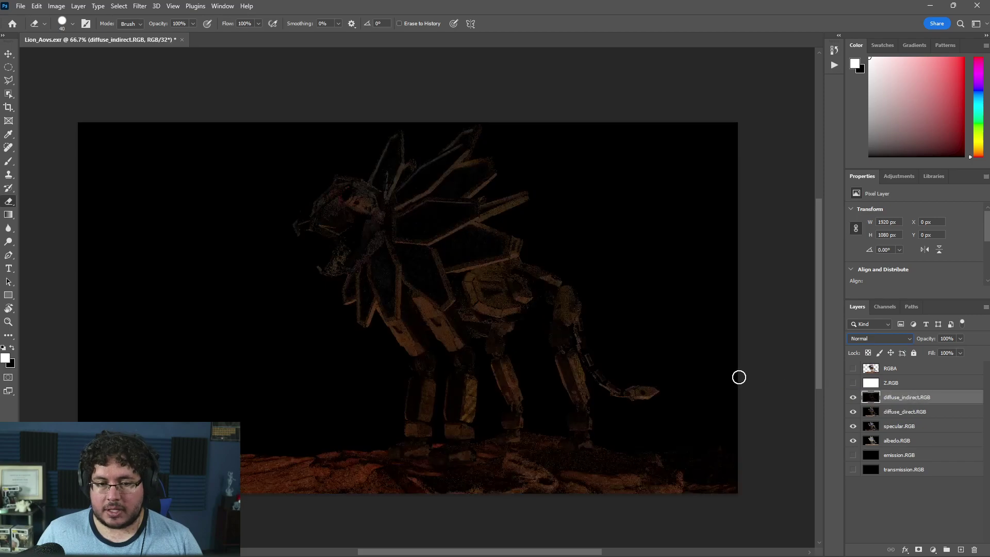
{"action": "left_click", "coordinate": [882, 338]}
{"action": "left_click", "coordinate": [872, 401]}
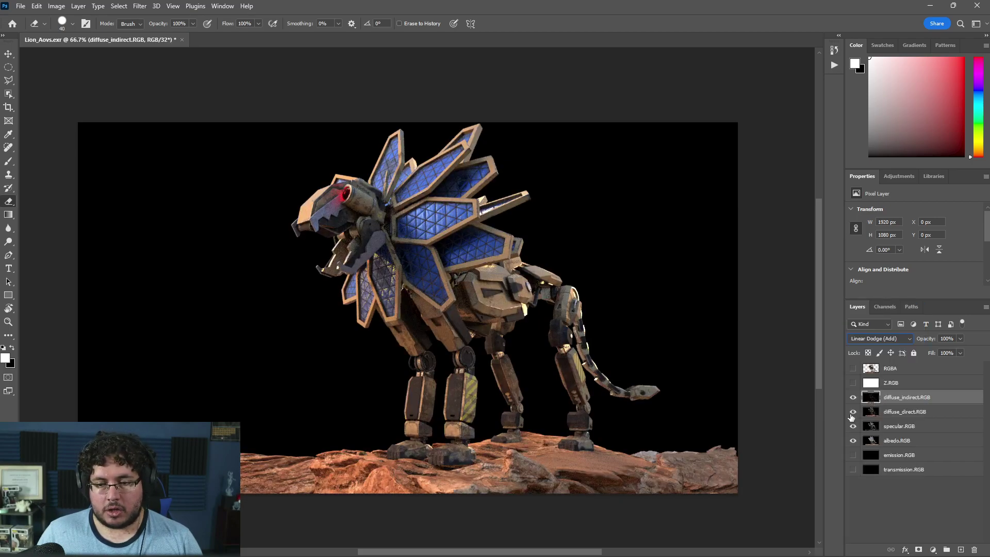
{"action": "left_click", "coordinate": [853, 398]}
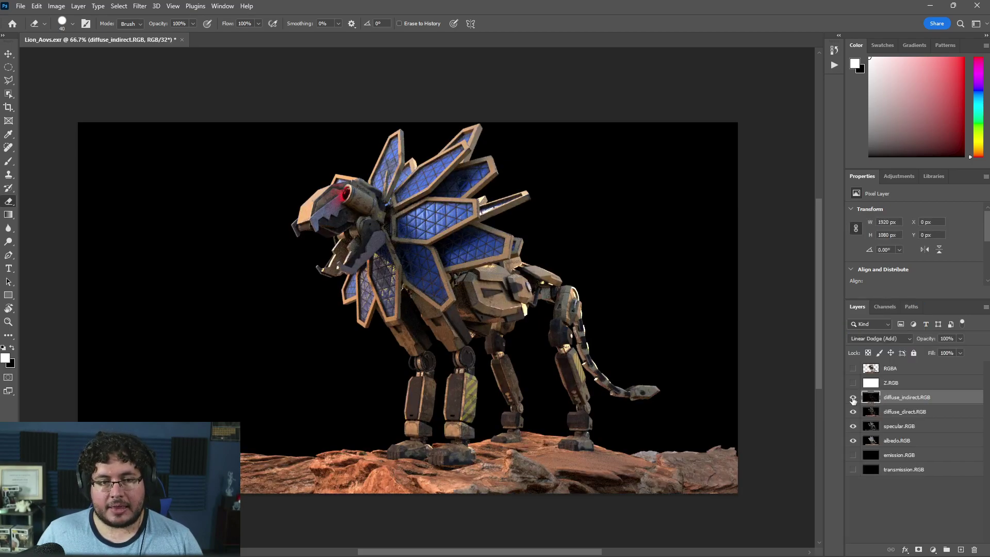
{"action": "left_click", "coordinate": [853, 398]}
{"action": "key", "text": "ctrl+l"}
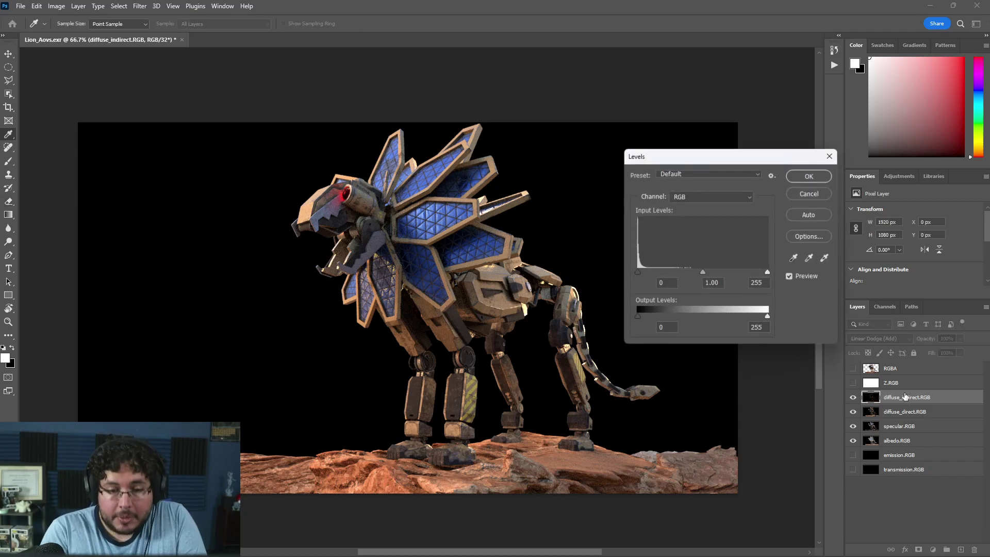
{"action": "left_click_drag", "start_coordinate": [743, 164], "coordinate": [716, 119]}
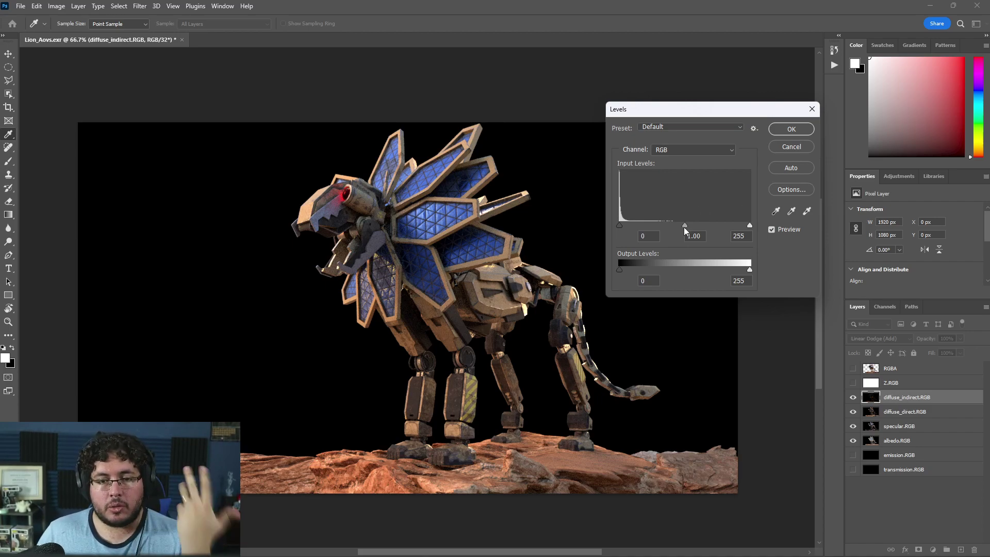
{"action": "mouse_move", "coordinate": [684, 227]}
{"action": "left_mouse_down"}
{"action": "mouse_move", "coordinate": [644, 227]}
{"action": "mouse_move", "coordinate": [680, 229]}
{"action": "mouse_move", "coordinate": [647, 227]}
{"action": "mouse_move", "coordinate": [670, 230]}
{"action": "left_mouse_up"}
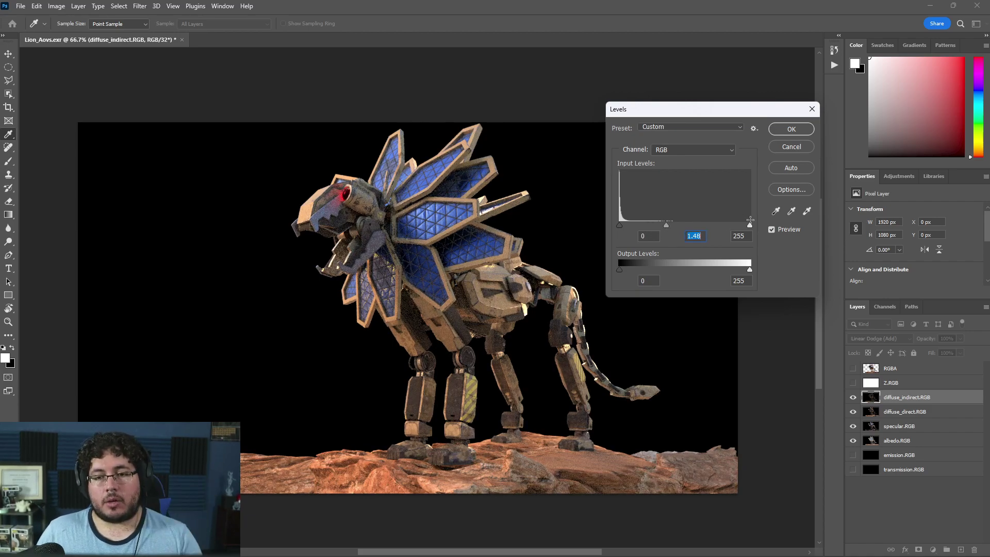
{"action": "left_click_drag", "start_coordinate": [749, 226], "coordinate": [706, 226]}
{"action": "mouse_move", "coordinate": [620, 225]}
{"action": "left_mouse_down"}
{"action": "mouse_move", "coordinate": [649, 227]}
{"action": "mouse_move", "coordinate": [613, 230]}
{"action": "left_mouse_up"}
{"action": "left_click_drag", "start_coordinate": [707, 225], "coordinate": [751, 225]}
{"action": "left_click", "coordinate": [790, 147]}
{"action": "key", "text": "e"}
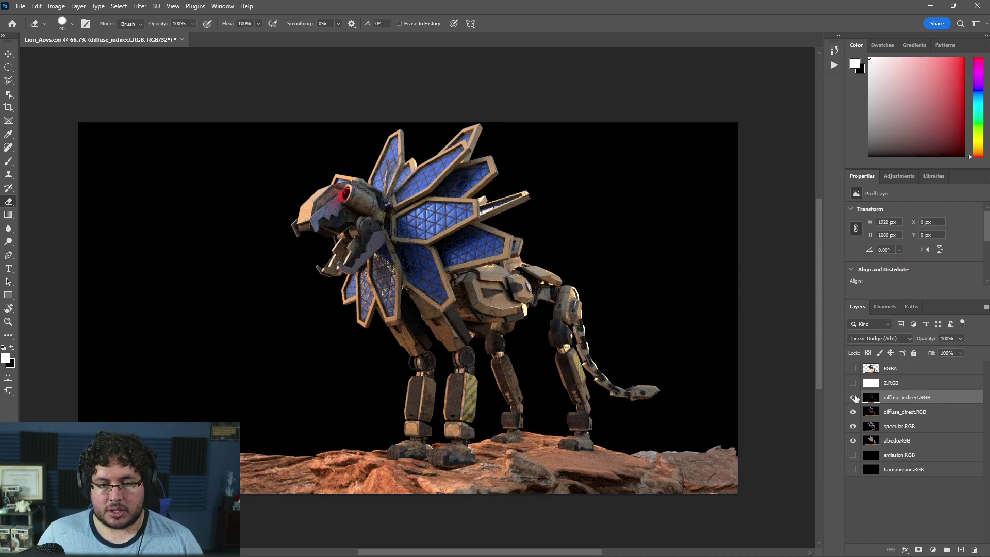
Apply a Hue/Saturation adjustment to the diffuse_indirect.RGB layer with hue +37.
{"action": "left_click", "coordinate": [57, 6]}
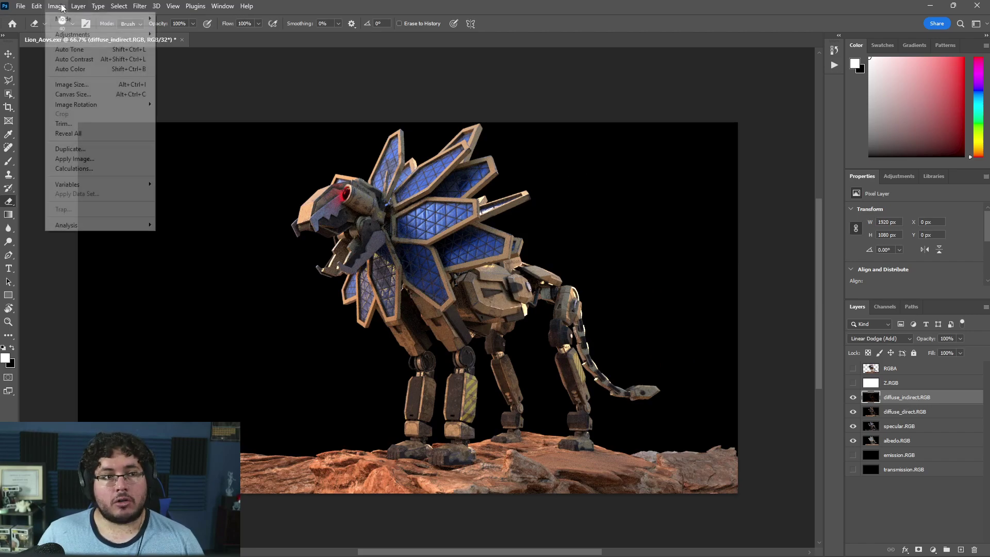
{"action": "mouse_move", "coordinate": [88, 35]}
{"action": "left_click", "coordinate": [199, 88]}
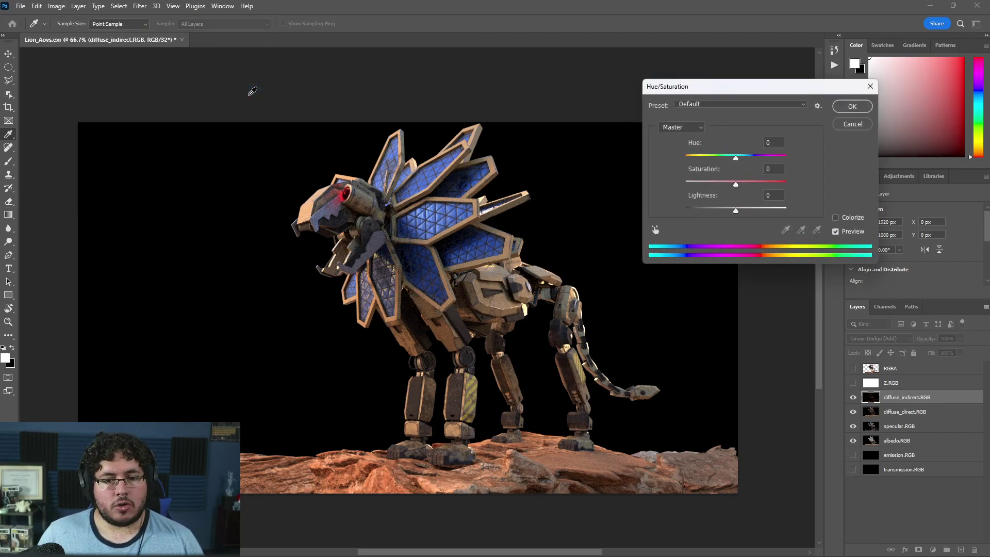
{"action": "left_click_drag", "start_coordinate": [735, 158], "coordinate": [785, 159]}
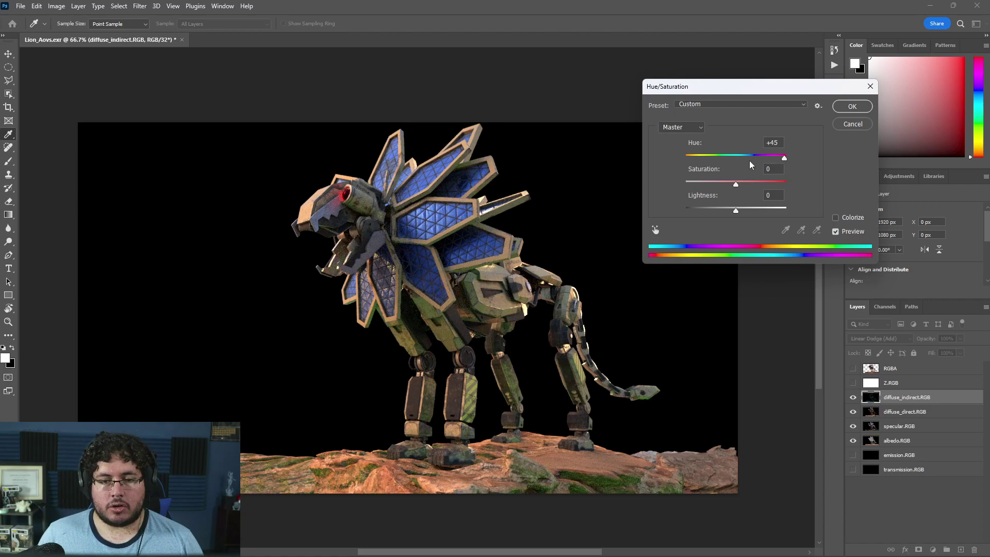
{"action": "left_click_drag", "start_coordinate": [705, 163], "coordinate": [755, 159]}
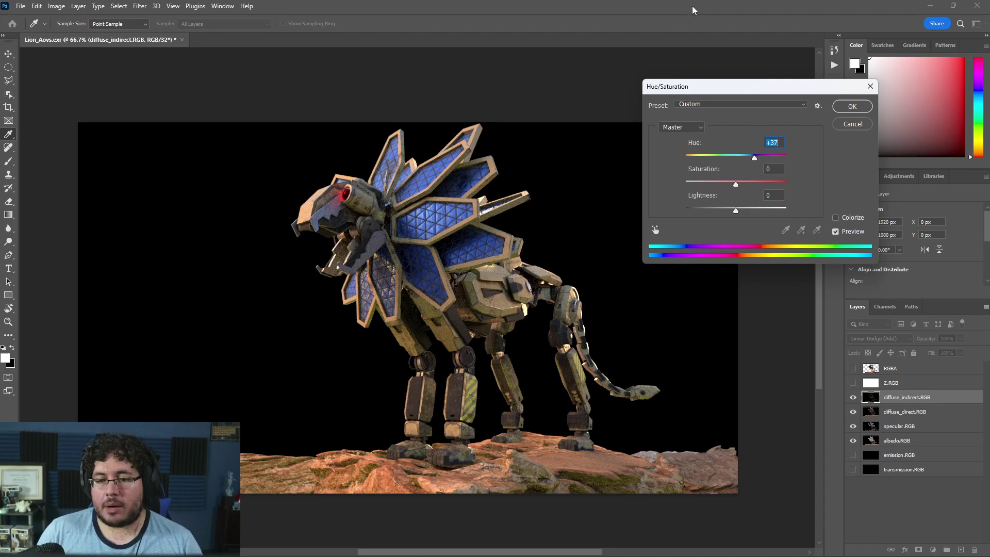
{"action": "left_click", "coordinate": [852, 107]}
{"action": "key", "text": "e"}
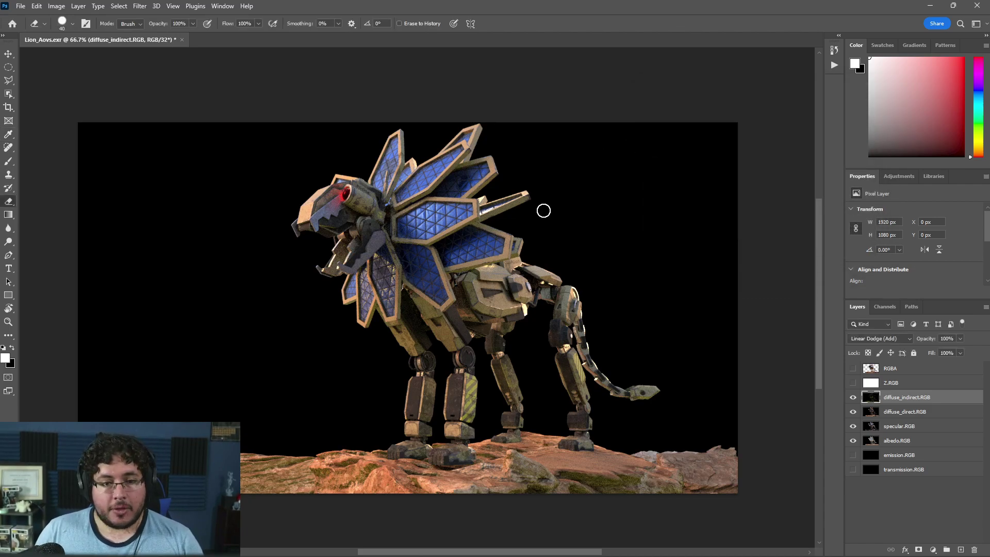
Toggle the specular.RGB layer's visibility to check its contribution, and apply Levels to it with a midtone value of 0.46.
{"action": "left_click", "coordinate": [853, 427]}
{"action": "left_click", "coordinate": [854, 426]}
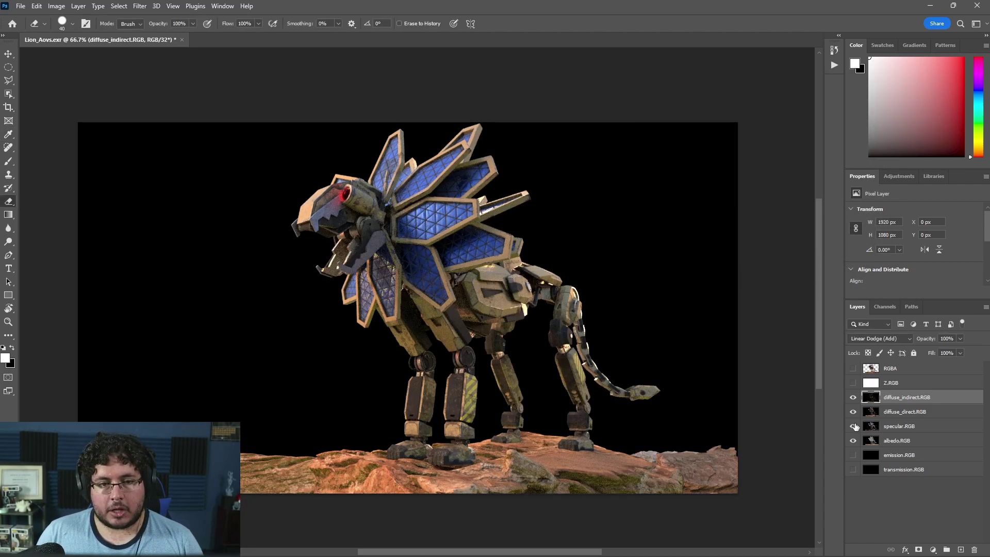
{"action": "left_click", "coordinate": [882, 426]}
{"action": "key", "text": "ctrl+l"}
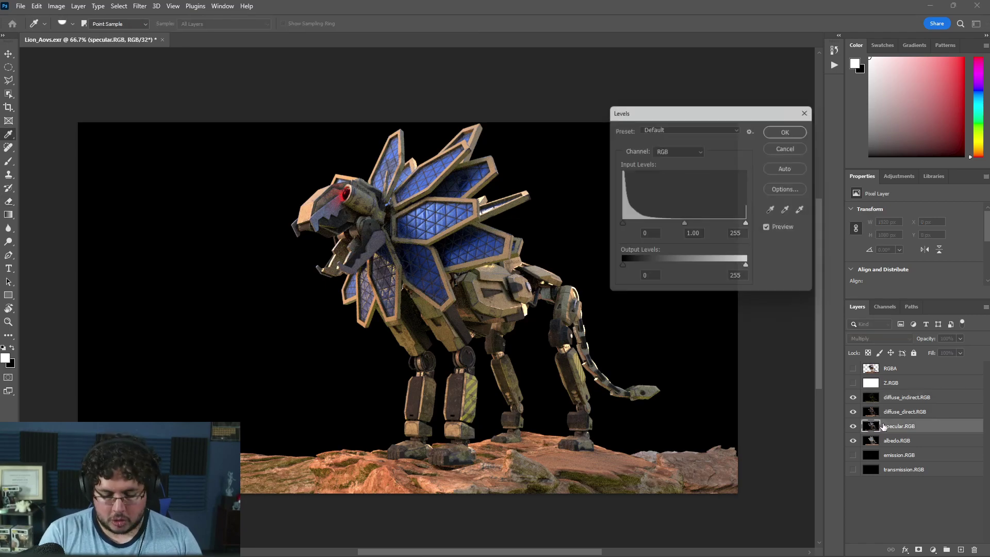
{"action": "left_click_drag", "start_coordinate": [684, 227], "coordinate": [713, 221]}
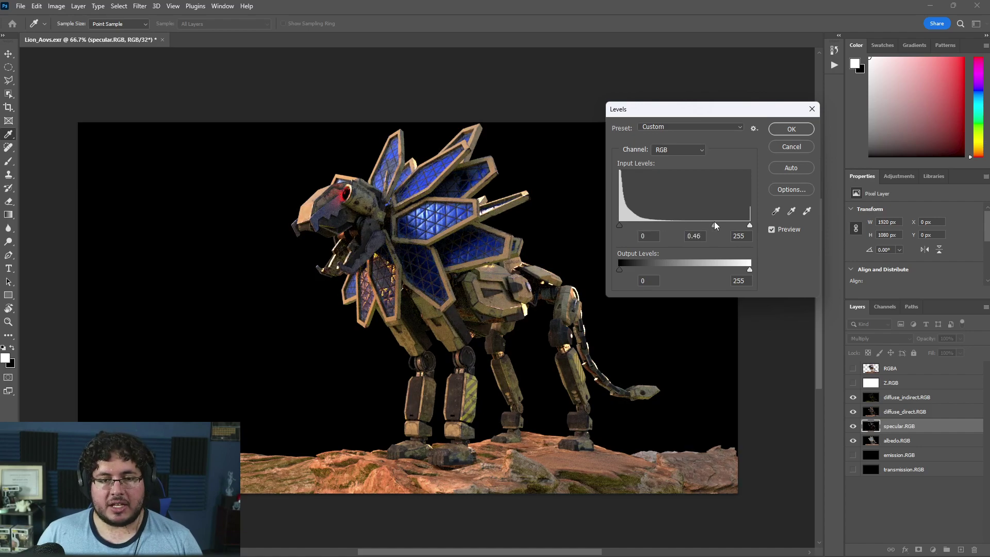
{"action": "left_click", "coordinate": [791, 129]}
{"action": "key", "text": "e"}
Add an Exposure adjustment layer above diffuse_indirect.RGB with gamma correction 0.78.
{"action": "left_click", "coordinate": [938, 550]}
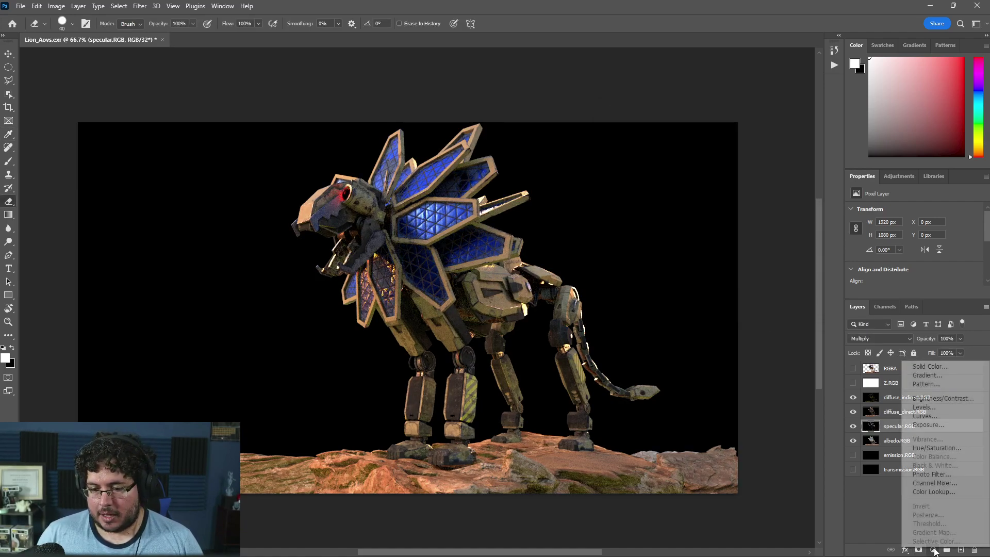
{"action": "left_click", "coordinate": [913, 420]}
{"action": "left_click_drag", "start_coordinate": [913, 420], "coordinate": [922, 402]}
{"action": "key", "text": "ctrl+2"}
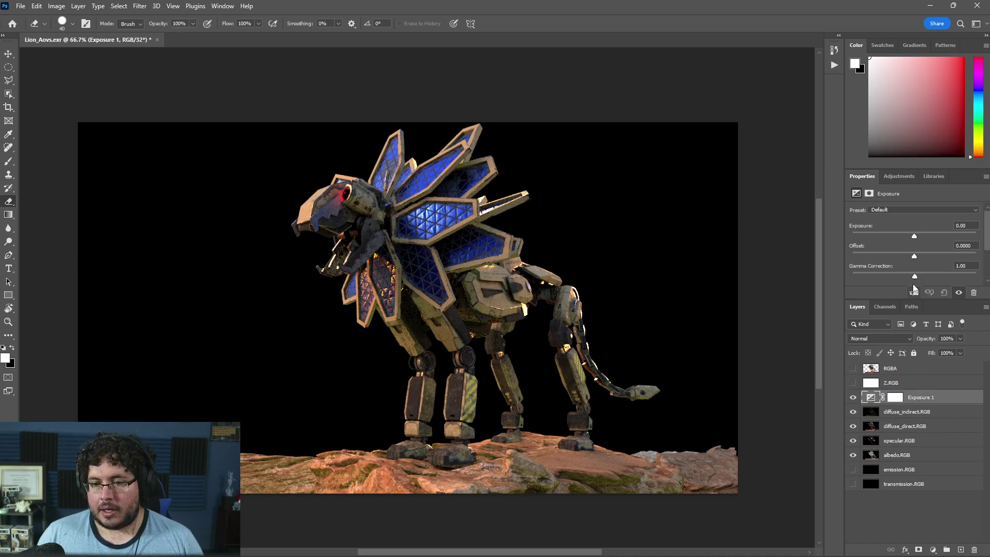
{"action": "left_click_drag", "start_coordinate": [914, 278], "coordinate": [929, 278]}
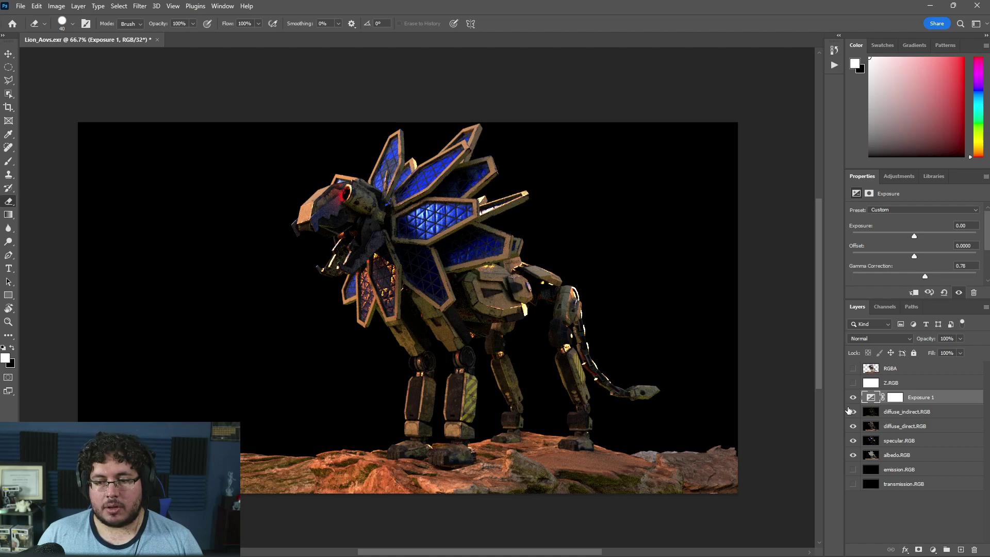
Apply Levels to the specular.RGB layer with a midtone value of 1.86 and a white input level of 188.
{"action": "left_click", "coordinate": [893, 444]}
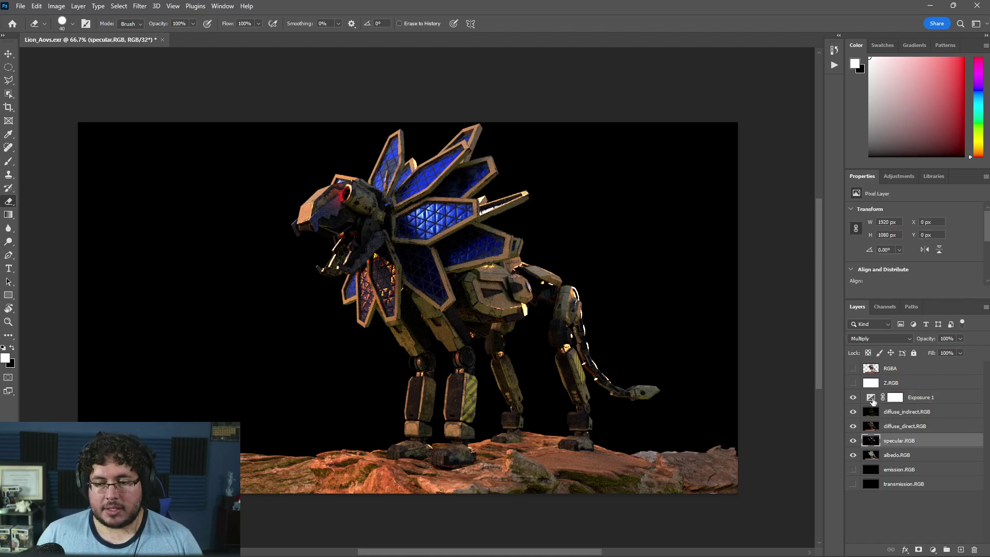
{"action": "key", "text": "ctrl+l"}
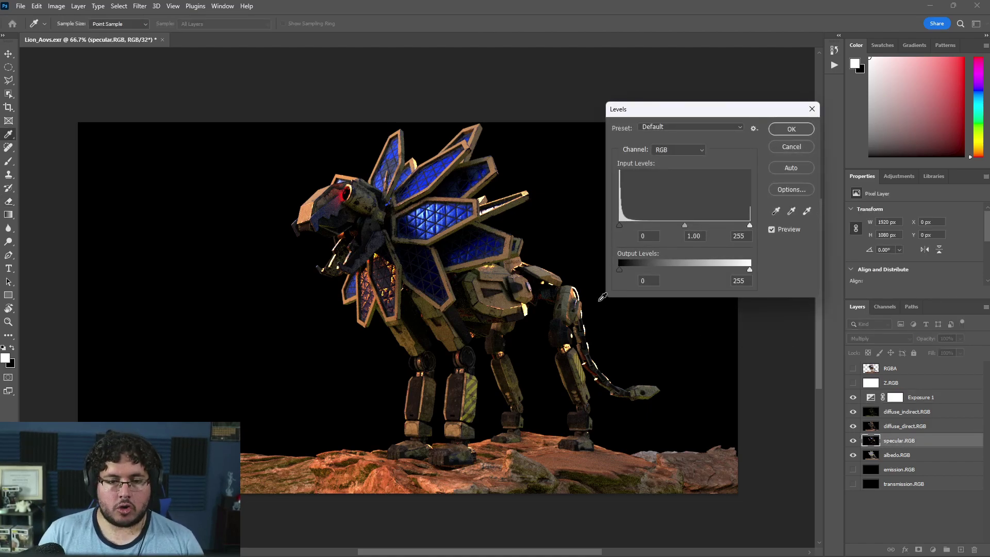
{"action": "left_click_drag", "start_coordinate": [684, 226], "coordinate": [648, 222]}
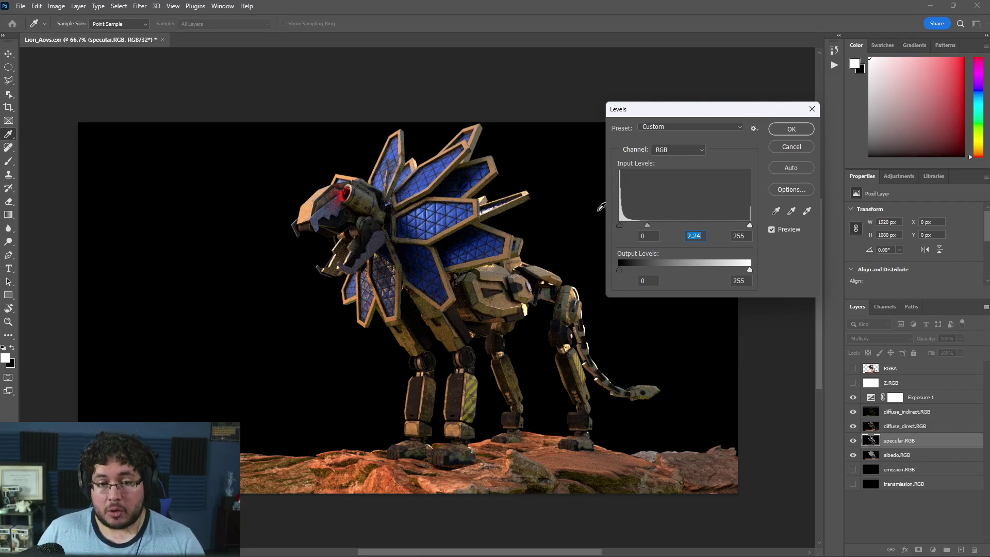
{"action": "left_click_drag", "start_coordinate": [619, 225], "coordinate": [619, 225]}
{"action": "left_click_drag", "start_coordinate": [749, 225], "coordinate": [709, 225]}
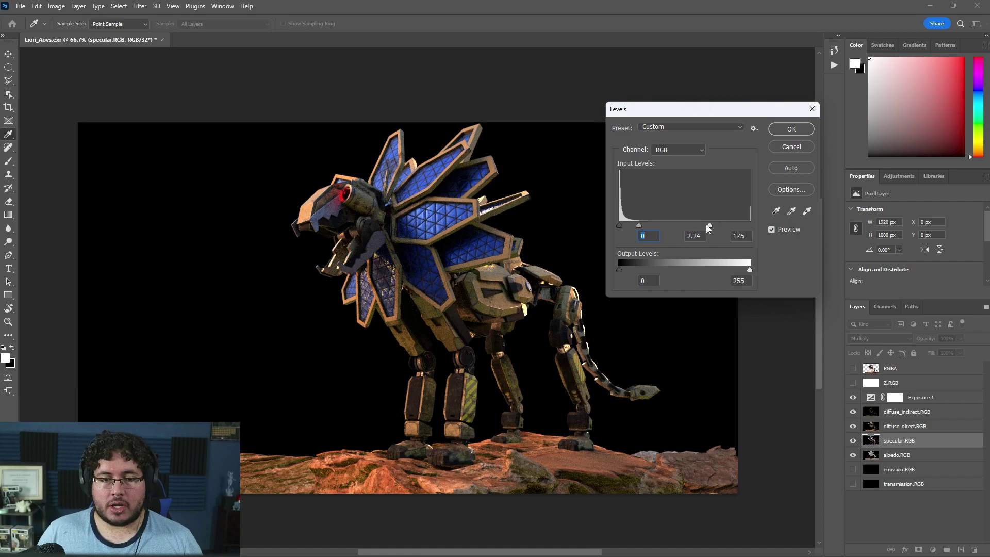
{"action": "left_click", "coordinate": [645, 225]}
{"action": "left_click", "coordinate": [791, 129]}
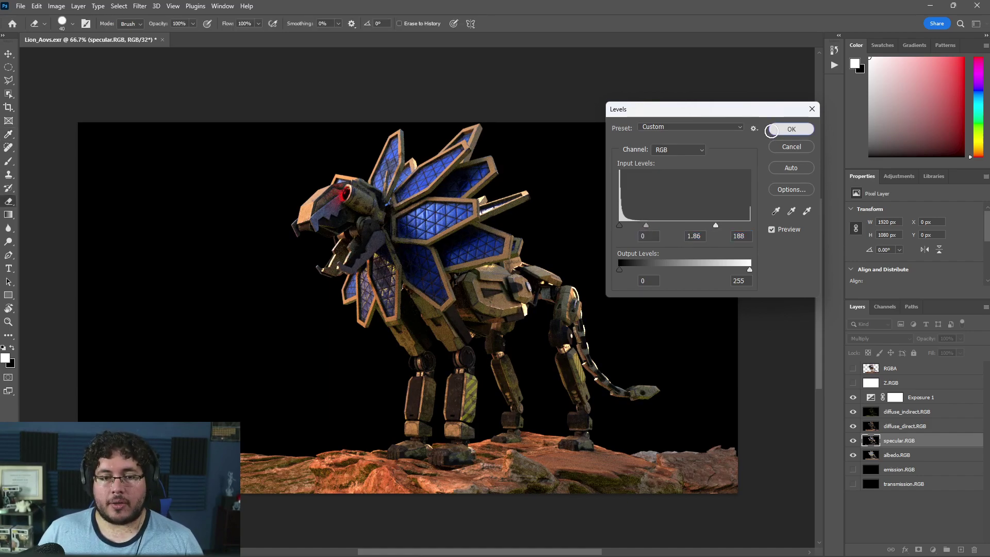